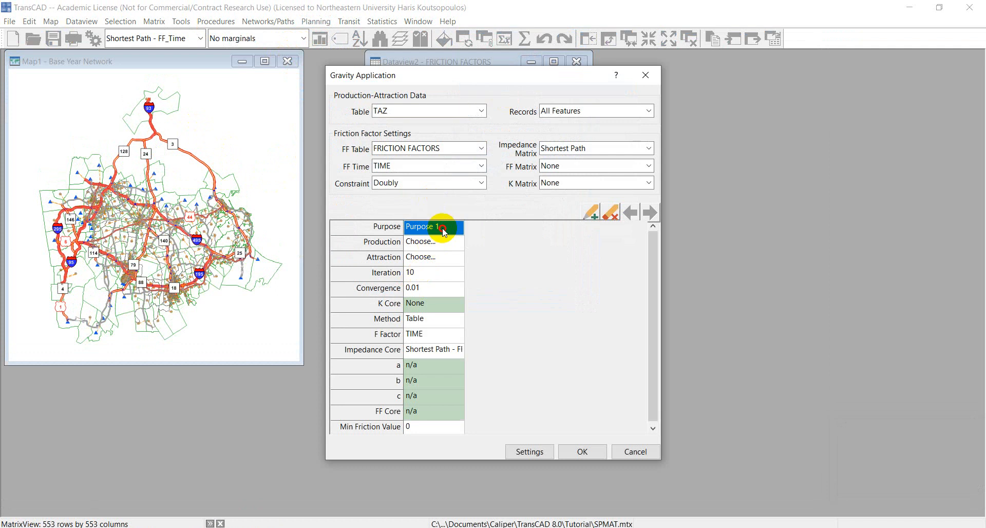
Step: Name the gravity trip purpose HBW and set its friction factor method to Gamma
{"action": "key", "text": "BackSpace"}
{"action": "type", "text": "HBW"}
{"action": "key", "text": "Return"}
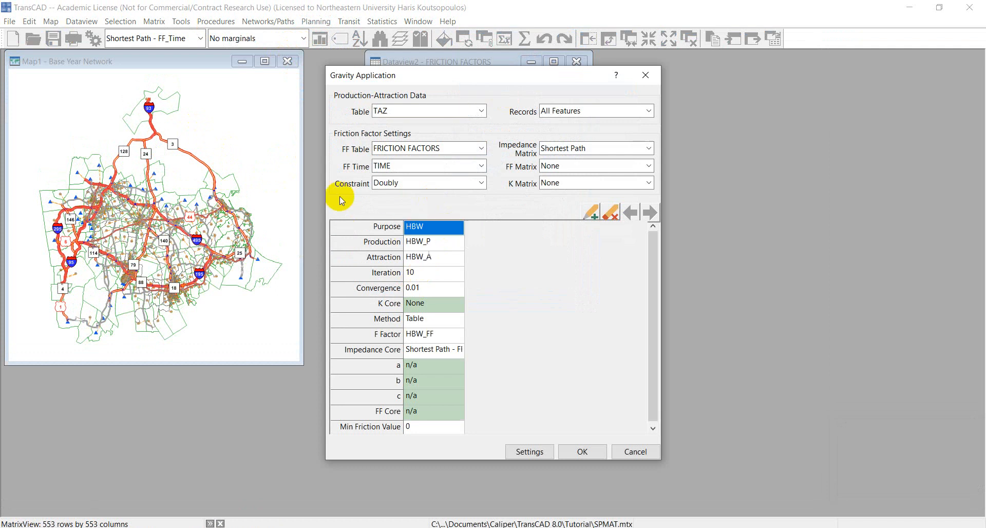
{"action": "left_click", "coordinate": [431, 319]}
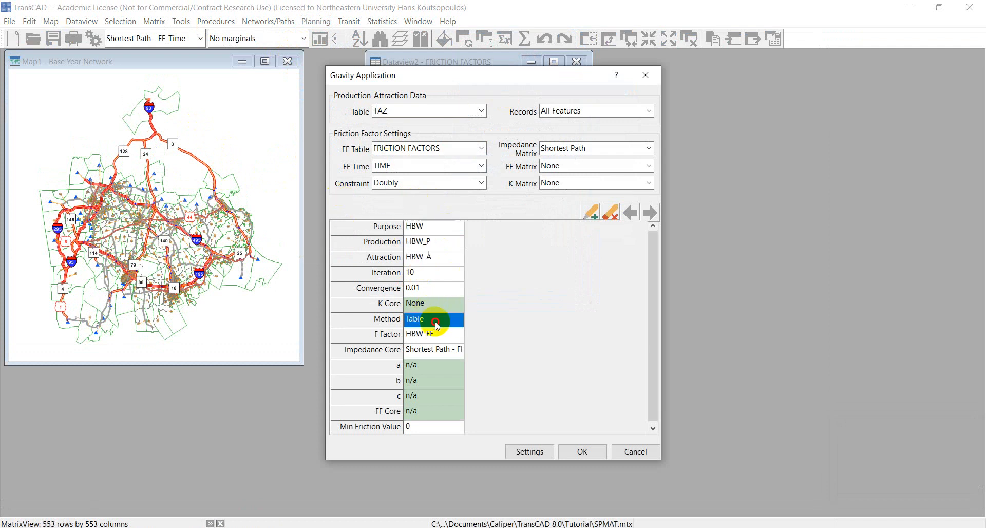
{"action": "left_click", "coordinate": [458, 321]}
{"action": "left_click", "coordinate": [439, 346]}
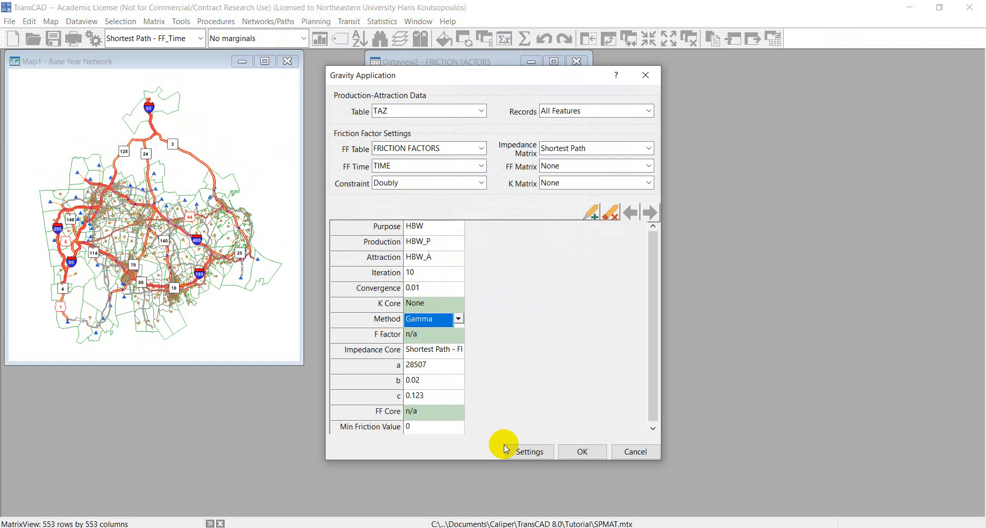
Step: Run the gravity application with the output matrix saved as Gravity, and enlarge the resulting matrix window
{"action": "left_click", "coordinate": [582, 451]}
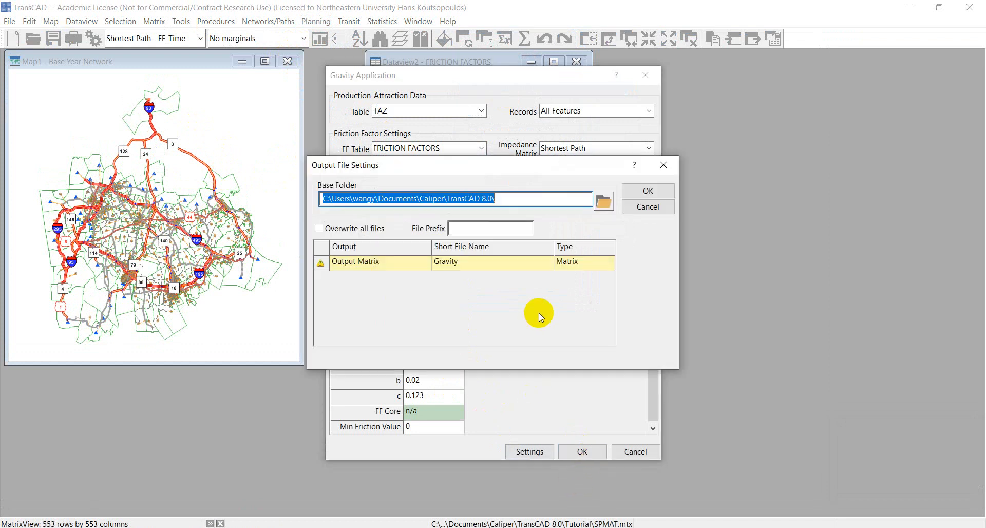
{"action": "left_click", "coordinate": [647, 189]}
{"action": "left_click", "coordinate": [531, 302]}
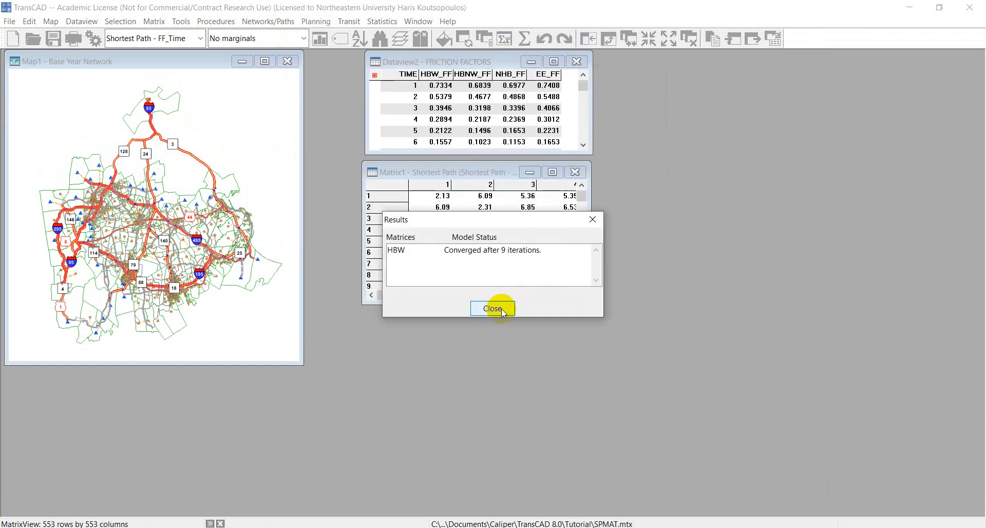
{"action": "left_click", "coordinate": [498, 310]}
{"action": "left_click", "coordinate": [558, 340]}
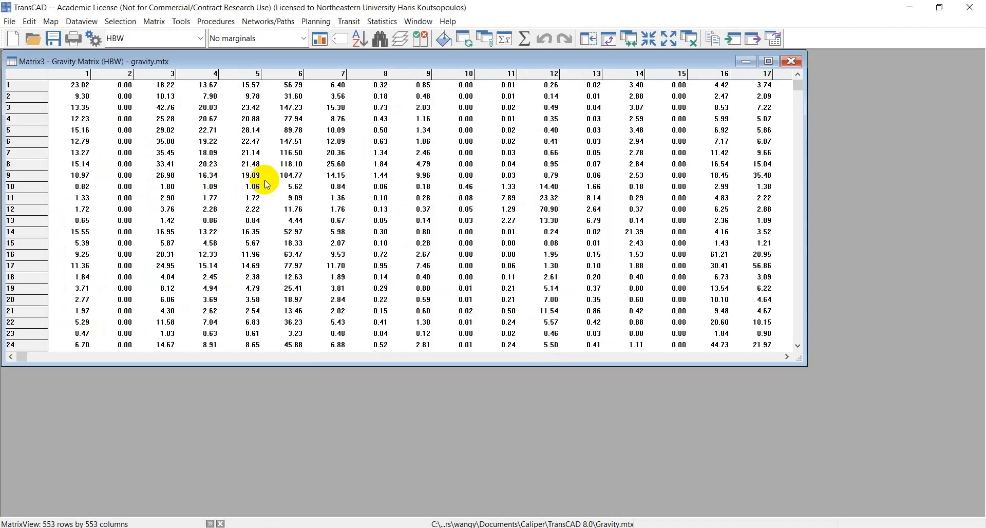
{"action": "left_click_drag", "start_coordinate": [173, 61], "coordinate": [233, 88]}
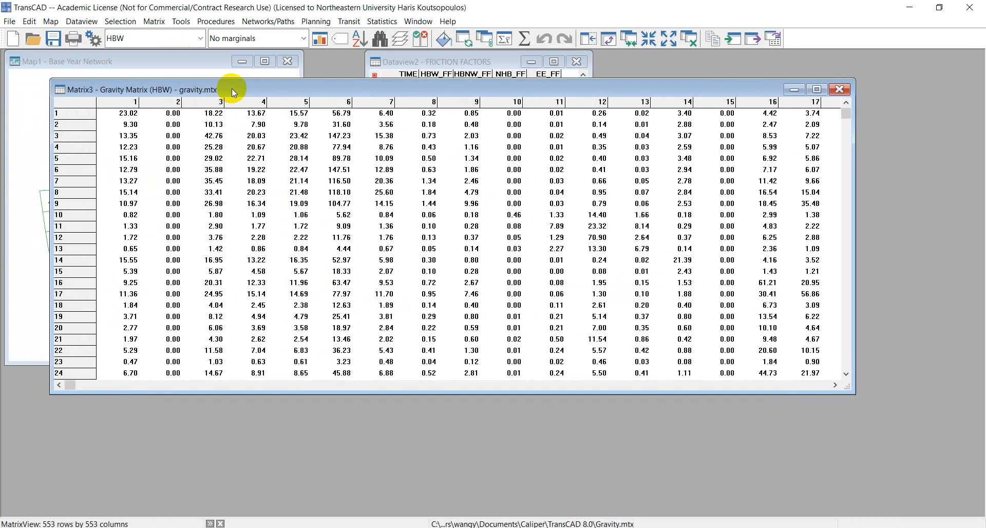
{"action": "left_click_drag", "start_coordinate": [848, 387], "coordinate": [848, 425]}
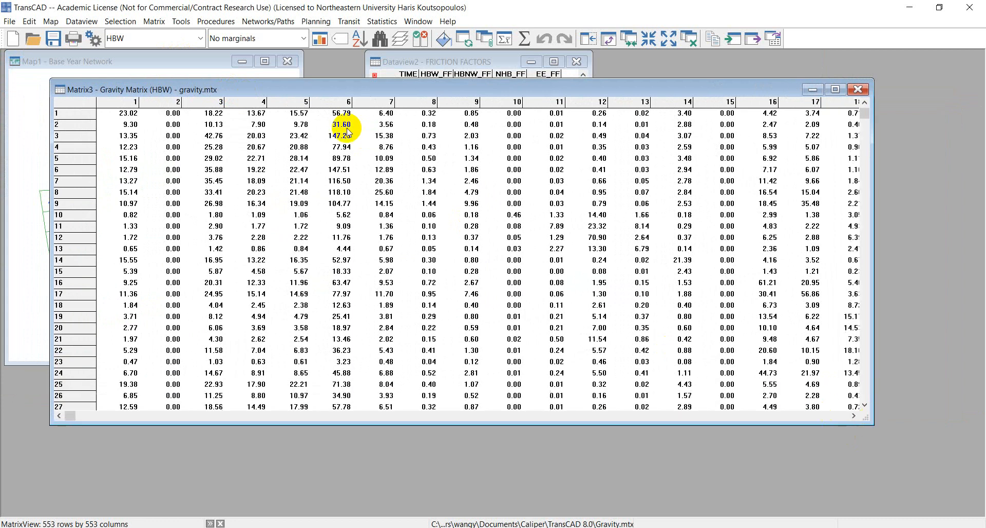
Step: Open the dataview of the TAZ layer from the Base Year Network map
{"action": "left_click", "coordinate": [272, 61]}
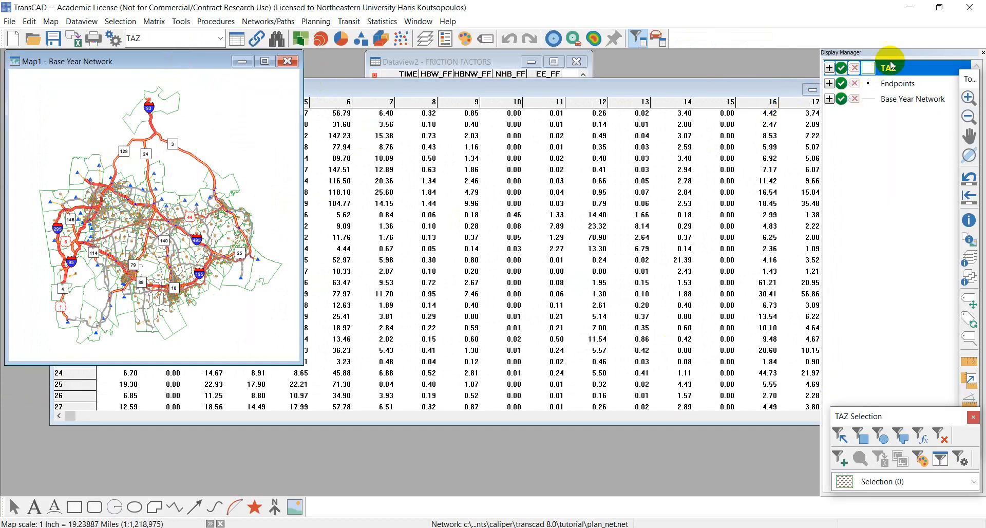
{"action": "right_click", "coordinate": [873, 65]}
{"action": "left_click", "coordinate": [909, 98]}
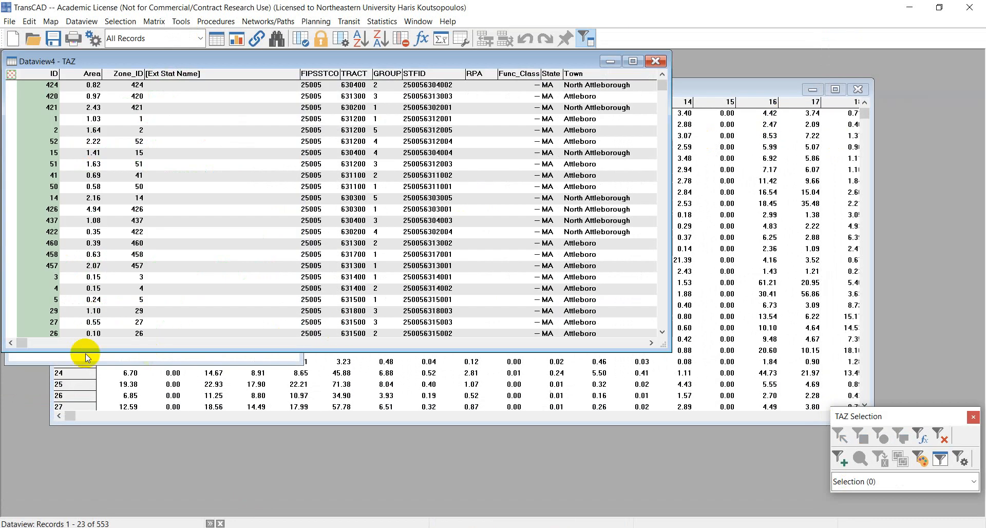
Step: Examine the home-based work productions and attractions in the HBW_P and HBW_A columns of the TAZ dataview
{"action": "left_click_drag", "start_coordinate": [488, 345], "coordinate": [586, 343]}
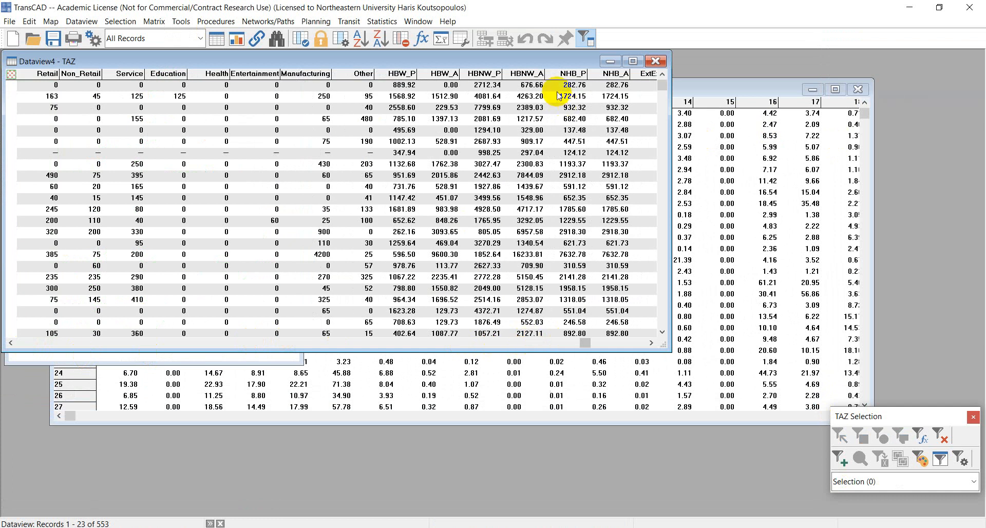
{"action": "left_click", "coordinate": [399, 75]}
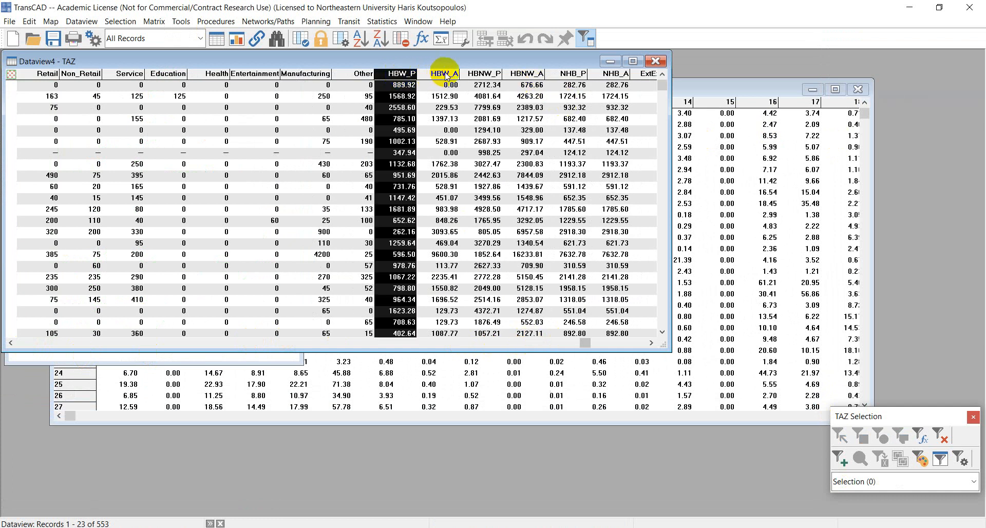
{"action": "left_click", "coordinate": [452, 76]}
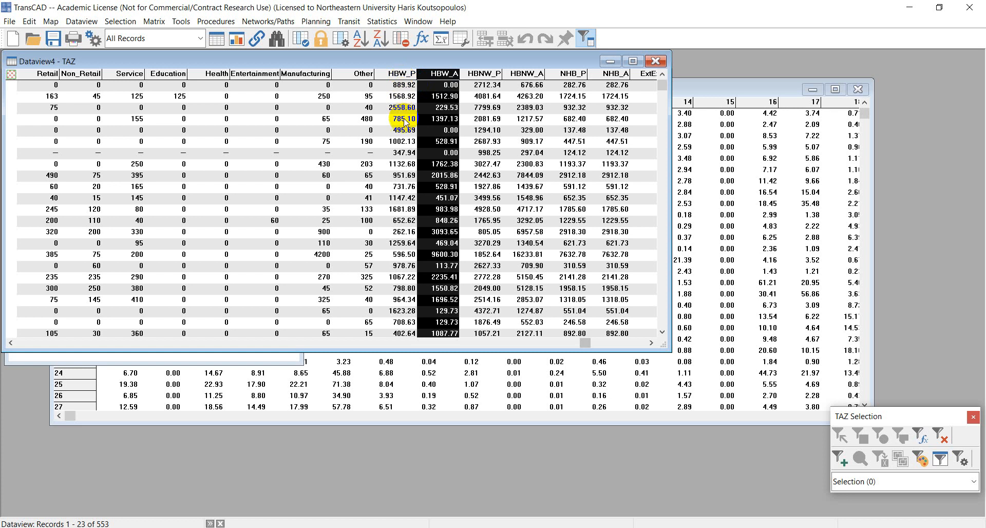
{"action": "left_click_drag", "start_coordinate": [404, 86], "coordinate": [409, 247]}
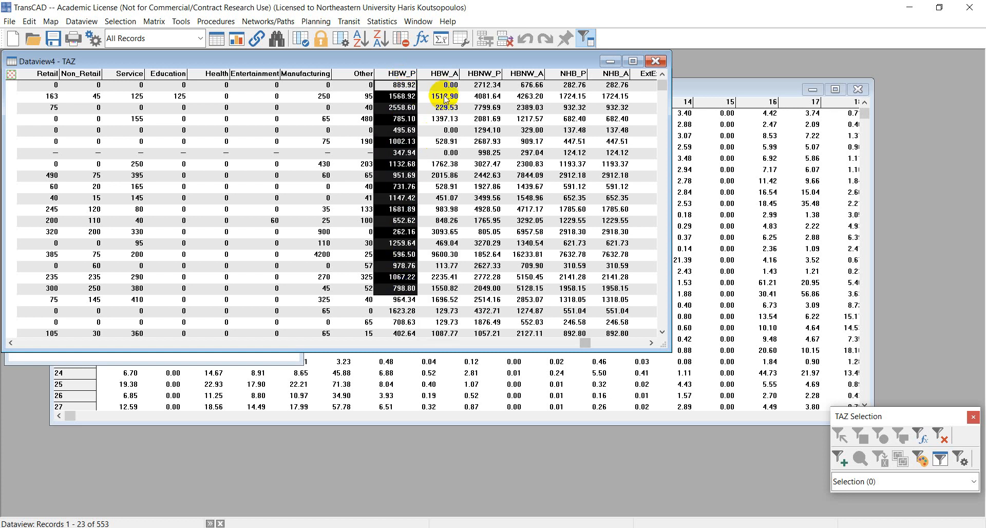
{"action": "left_click_drag", "start_coordinate": [446, 94], "coordinate": [445, 288]}
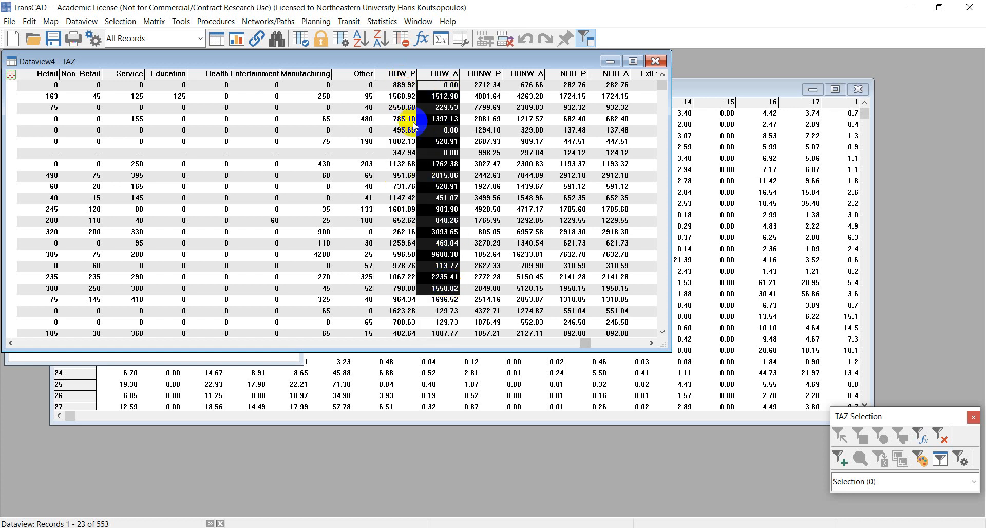
{"action": "left_click_drag", "start_coordinate": [408, 88], "coordinate": [406, 306]}
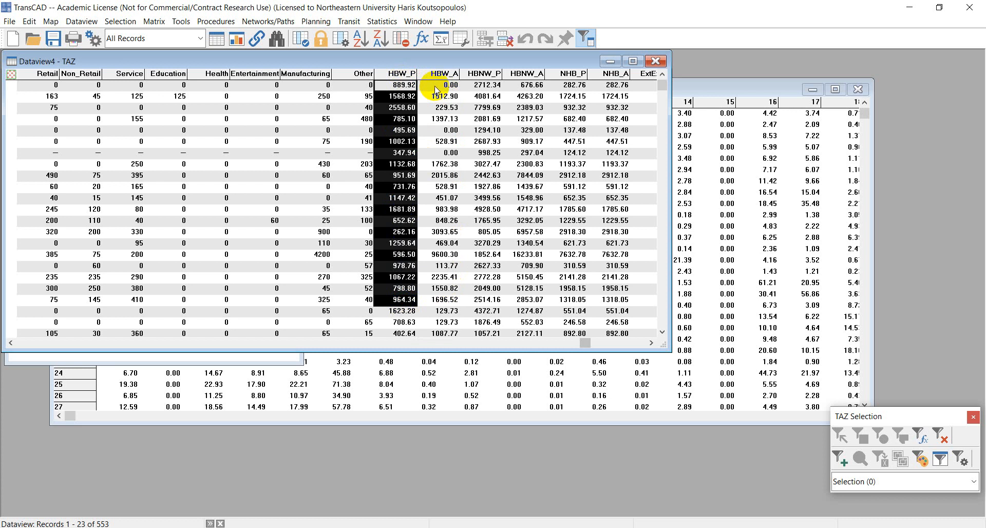
{"action": "left_click_drag", "start_coordinate": [437, 86], "coordinate": [442, 301]}
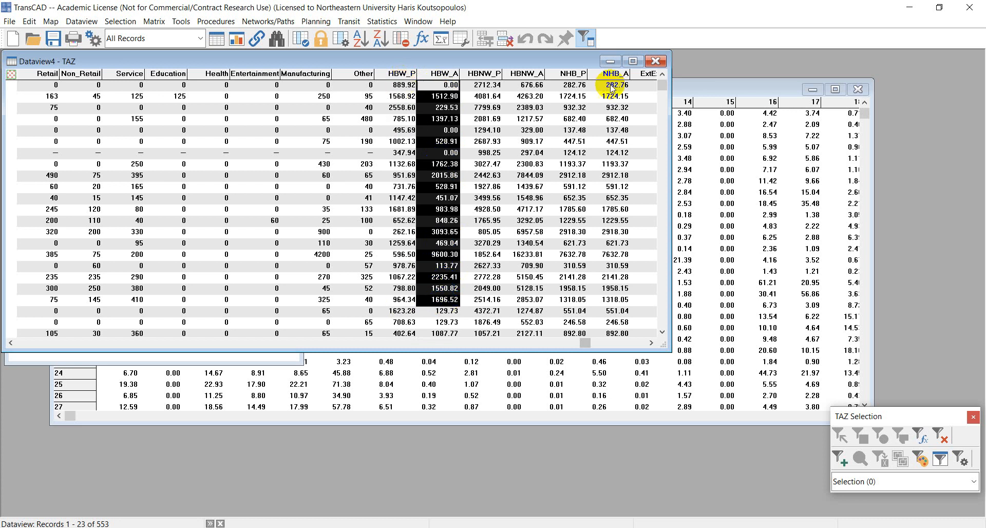
Step: Close the TAZ dataview and reposition the HBW gravity matrix window
{"action": "left_click", "coordinate": [707, 90]}
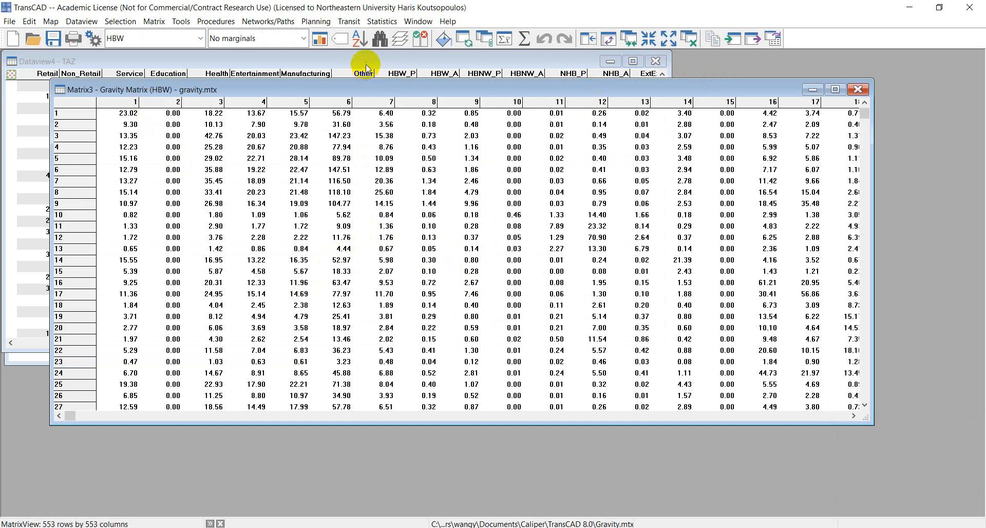
{"action": "left_click", "coordinate": [656, 61]}
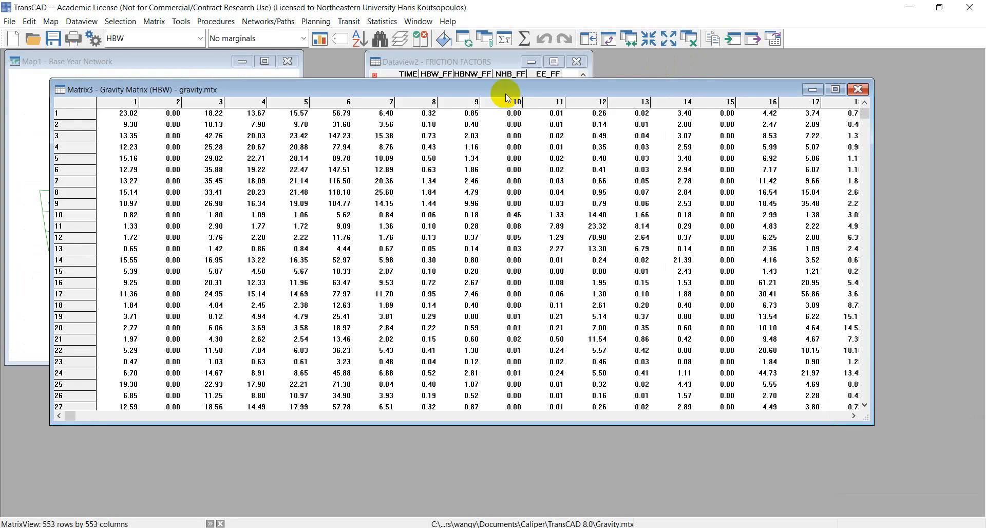
{"action": "left_click_drag", "start_coordinate": [508, 90], "coordinate": [535, 128]}
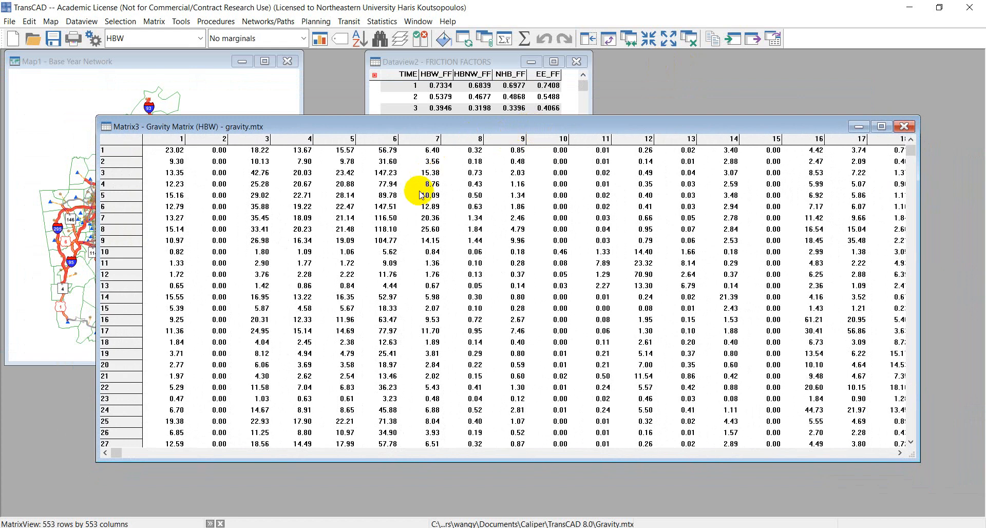
{"action": "left_click", "coordinate": [520, 284]}
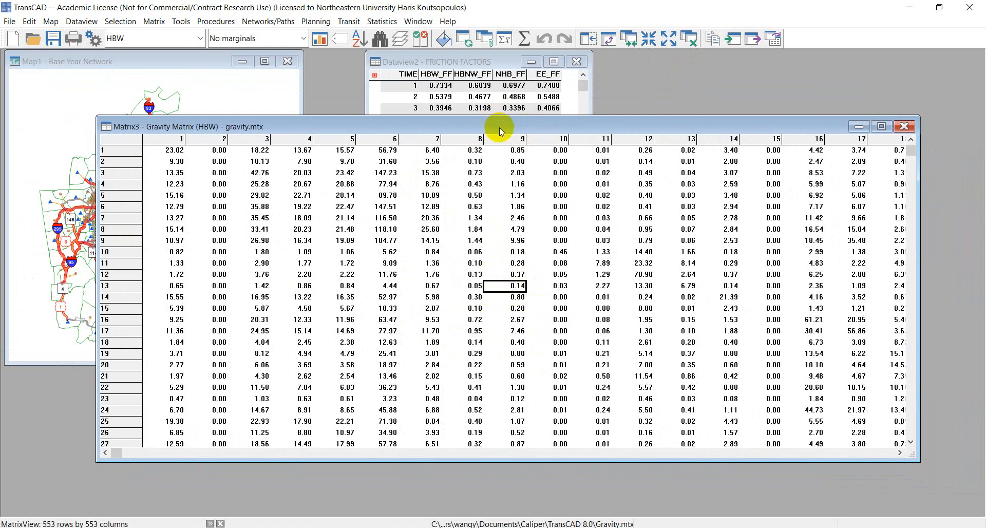
{"action": "left_click_drag", "start_coordinate": [499, 125], "coordinate": [479, 118]}
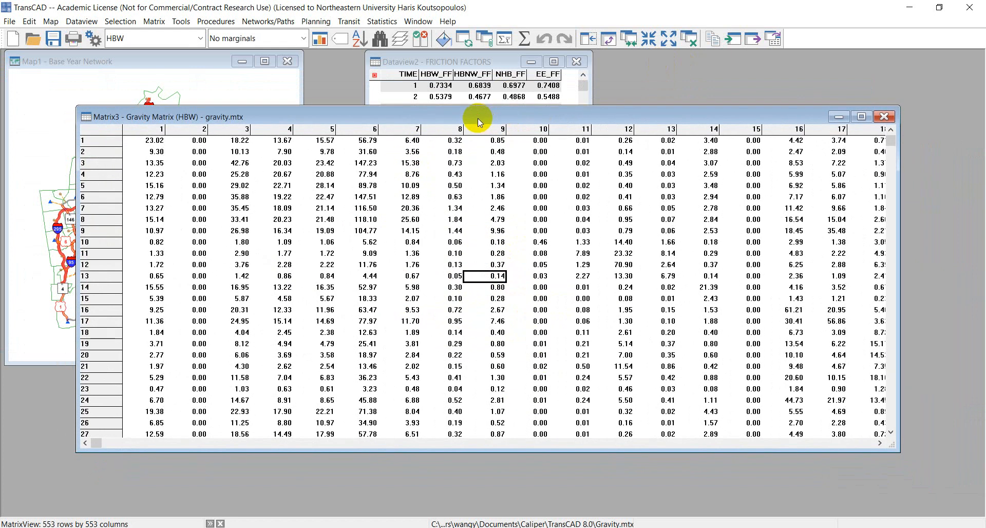
Step: Open HOURLY.BIN from the Tutorial folder and enlarge its dataview window clear of the screen edge
{"action": "left_click", "coordinate": [32, 41]}
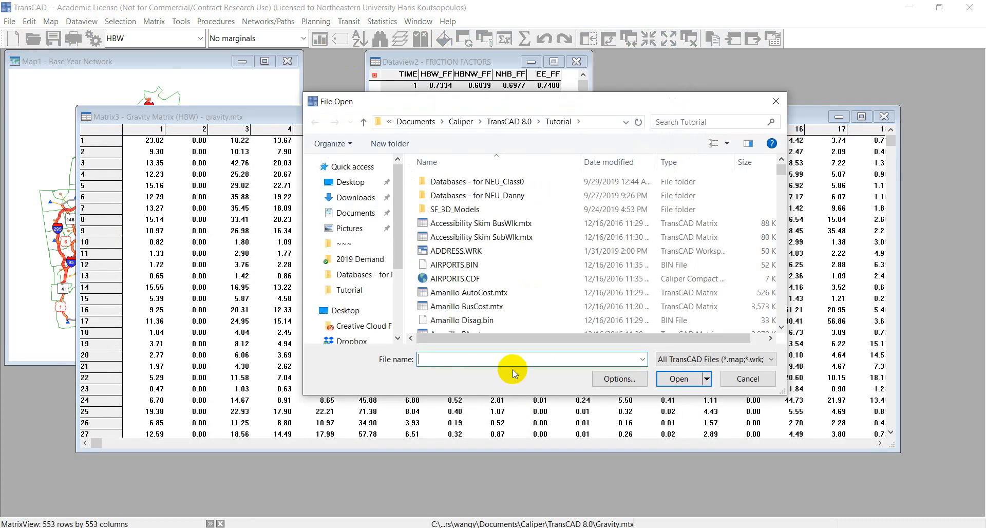
{"action": "type", "text": "hour"}
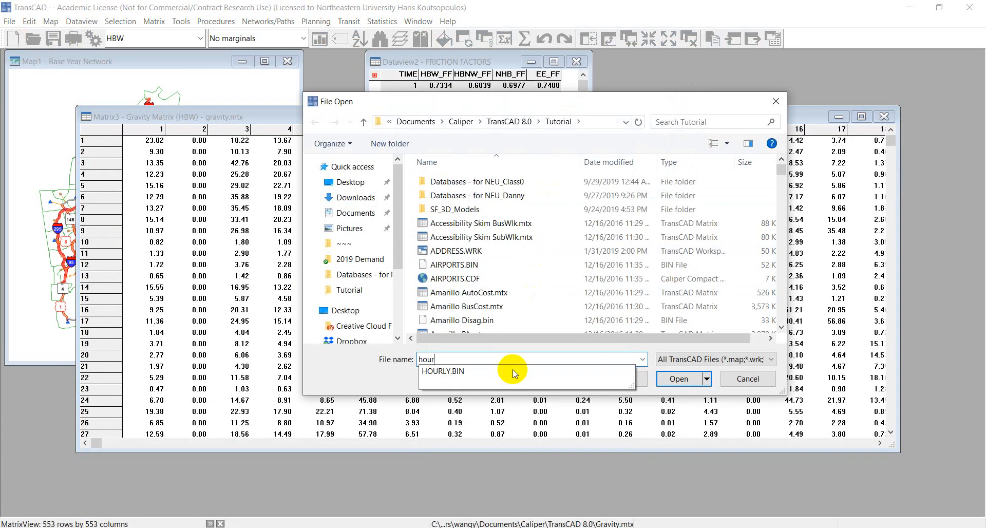
{"action": "left_click", "coordinate": [489, 373]}
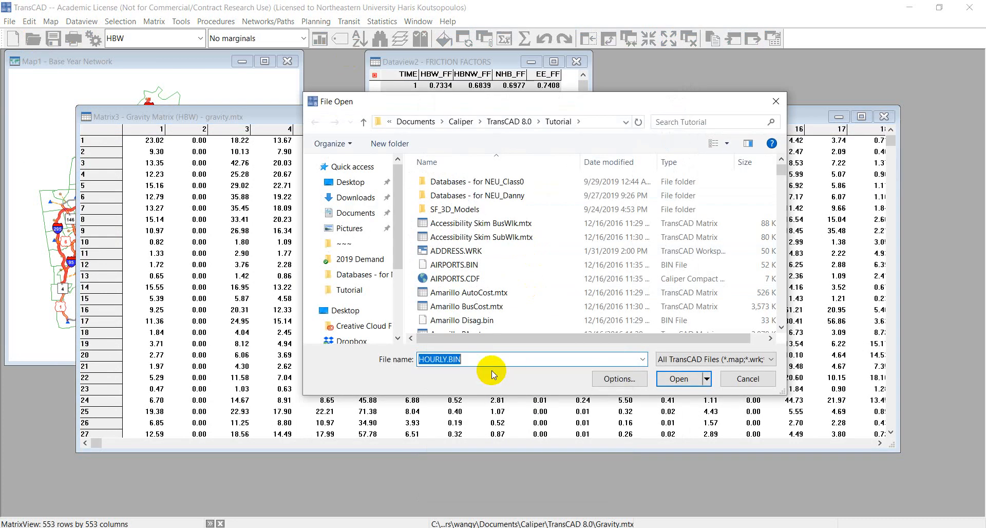
{"action": "left_click", "coordinate": [678, 379]}
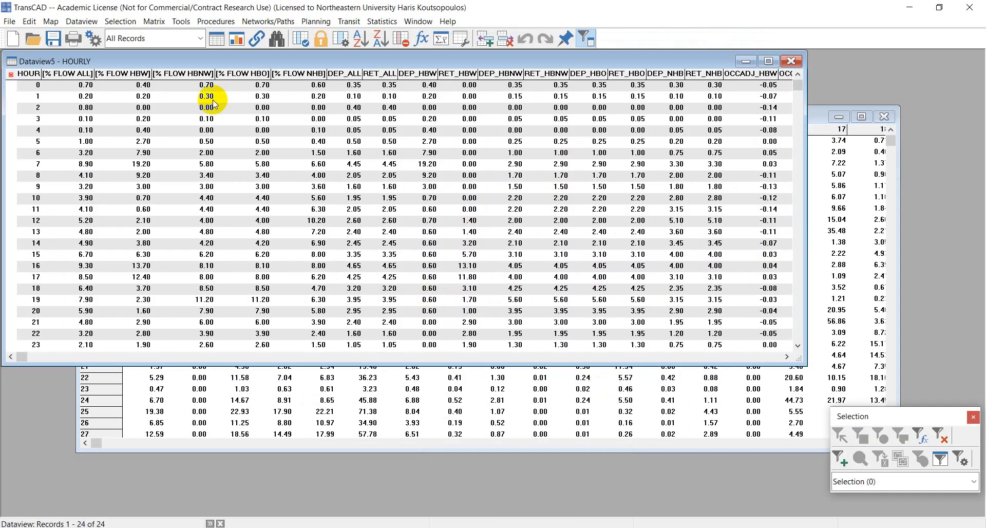
{"action": "left_click_drag", "start_coordinate": [173, 61], "coordinate": [250, 118]}
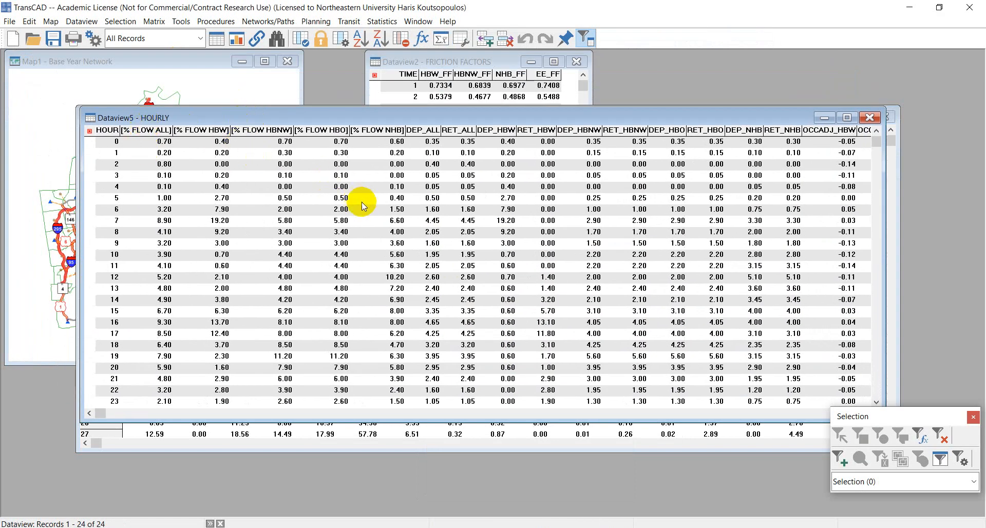
{"action": "left_click_drag", "start_coordinate": [353, 419], "coordinate": [353, 480]}
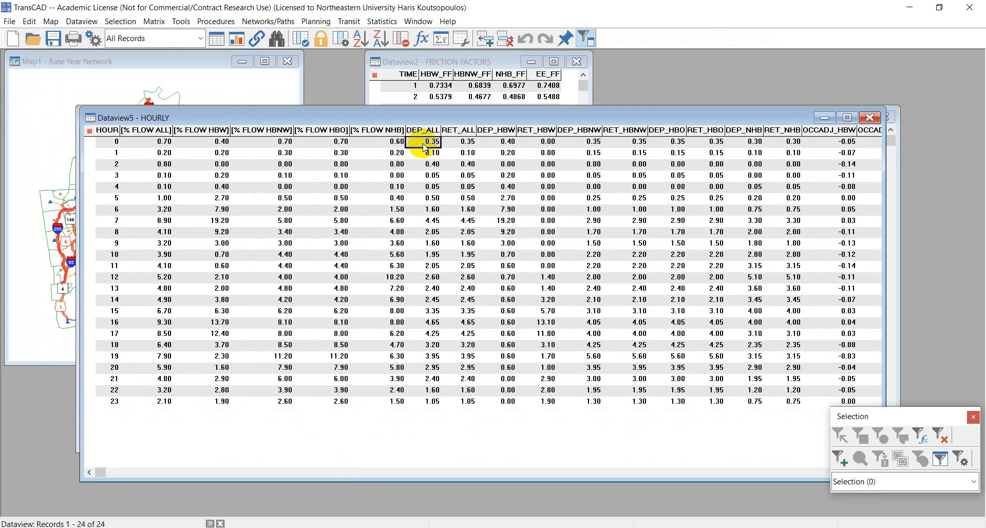
Step: Examine the departure and return columns of each trip purpose across hours 0 to 23 in the HOURLY table
{"action": "left_click", "coordinate": [425, 208]}
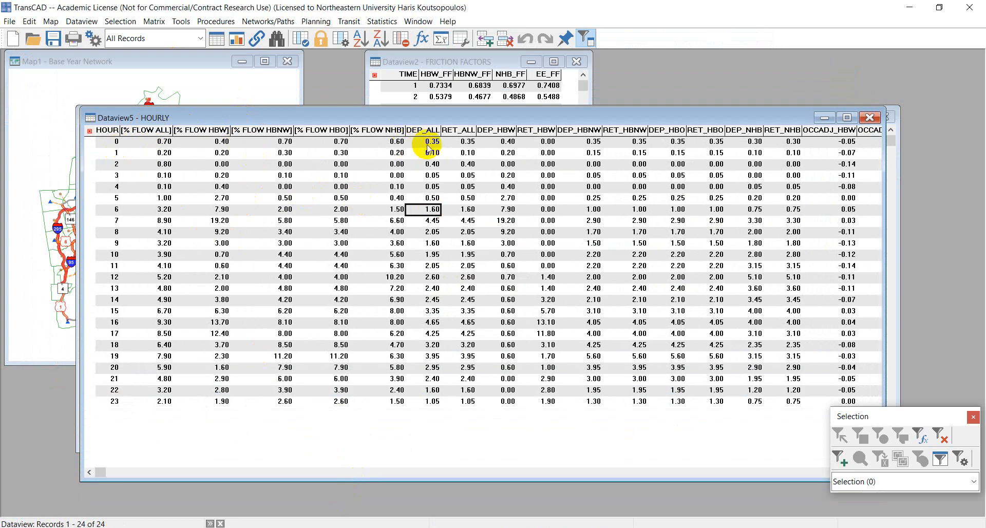
{"action": "left_click", "coordinate": [499, 144]}
{"action": "left_click", "coordinate": [576, 144]}
{"action": "left_click", "coordinate": [631, 142]}
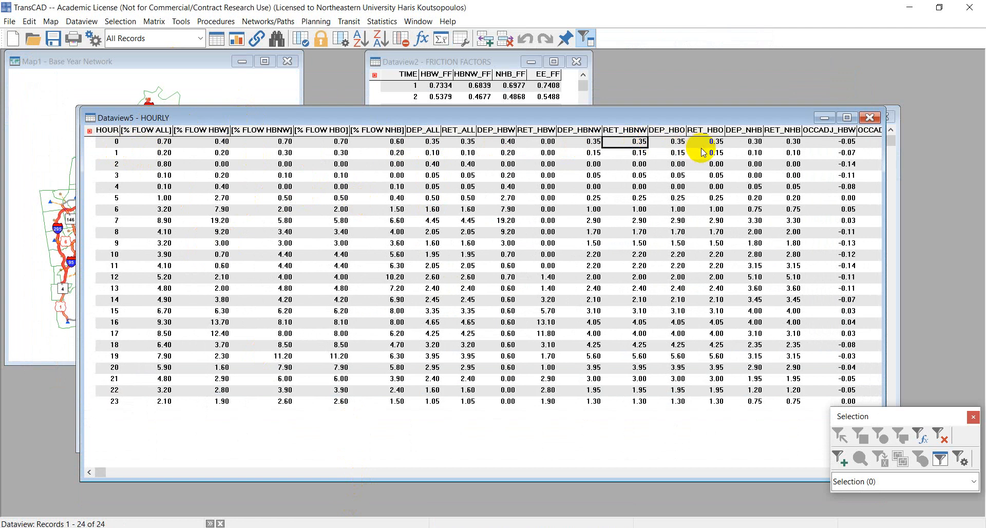
{"action": "left_click_drag", "start_coordinate": [108, 142], "coordinate": [86, 370]}
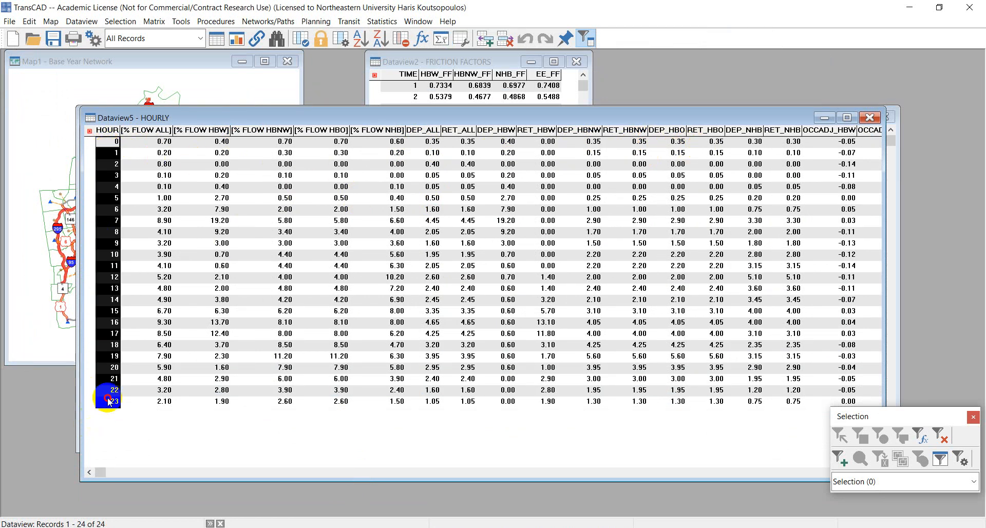
{"action": "left_click", "coordinate": [370, 322]}
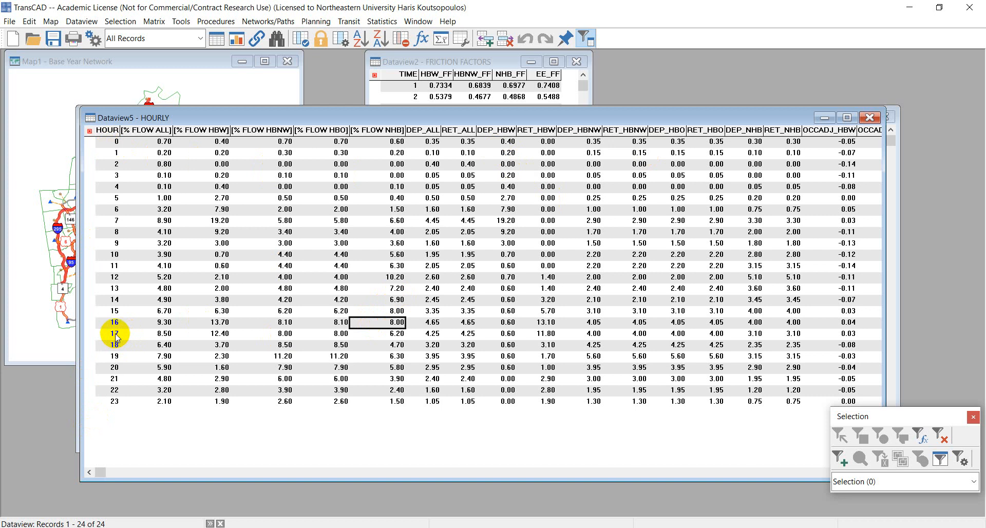
Step: Examine the DEP_HBW and RET_HBW values for hour 17 in the HOURLY table
{"action": "left_click", "coordinate": [115, 334]}
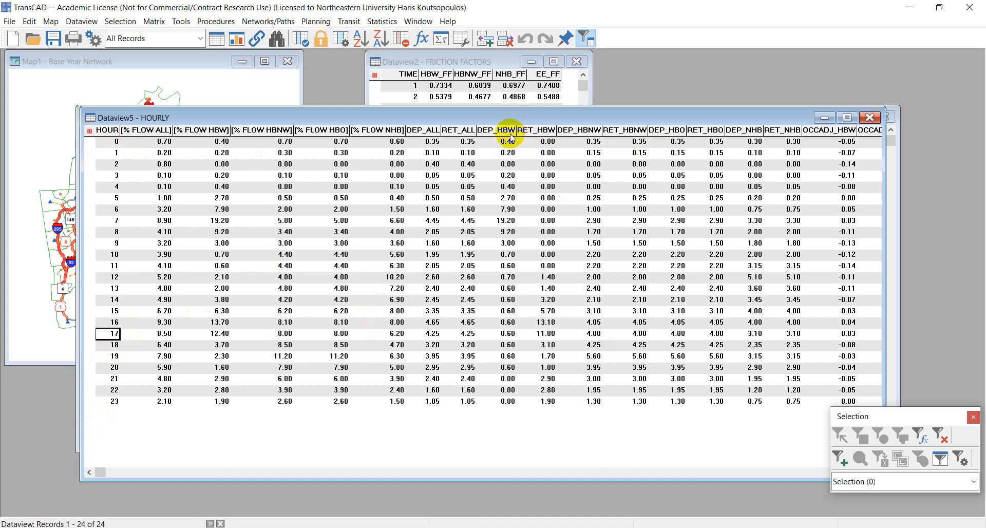
{"action": "left_click", "coordinate": [504, 335]}
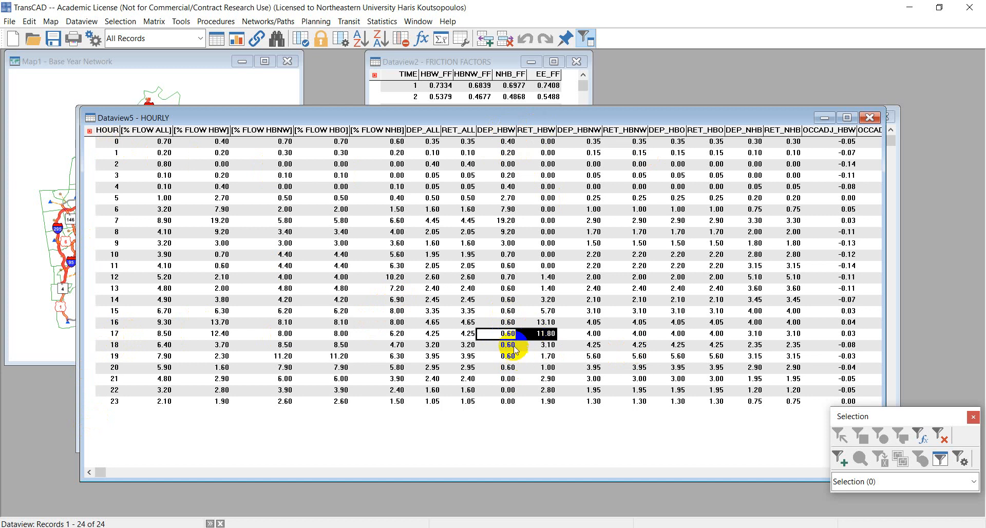
{"action": "left_click", "coordinate": [546, 335]}
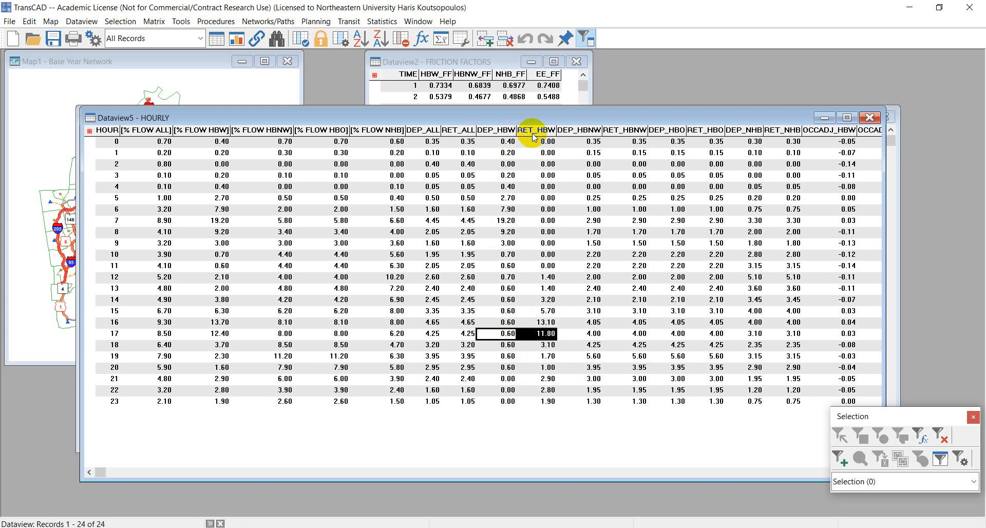
Step: Move the HOURLY dataview aside and open the P-A to O-D conversion for the HBW gravity matrix
{"action": "left_click_drag", "start_coordinate": [513, 119], "coordinate": [514, 155]}
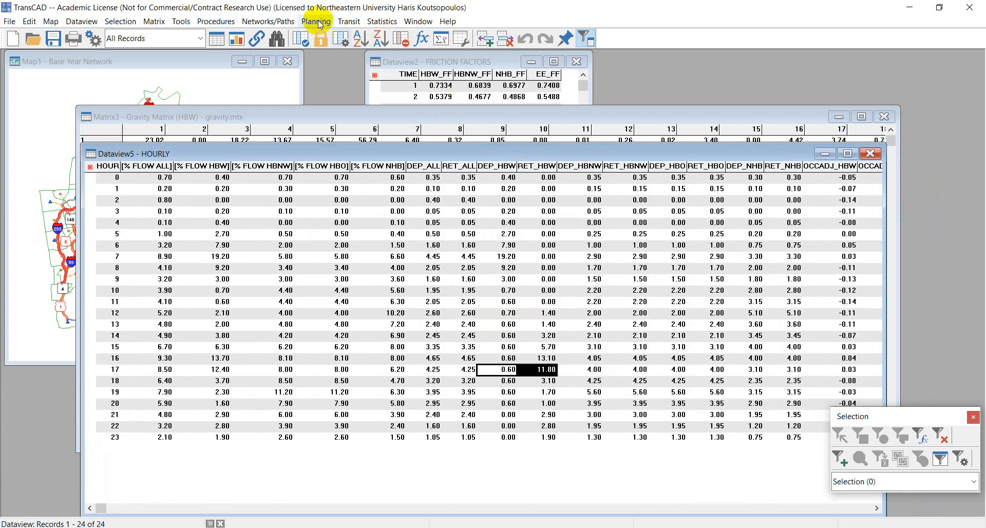
{"action": "left_click", "coordinate": [313, 114]}
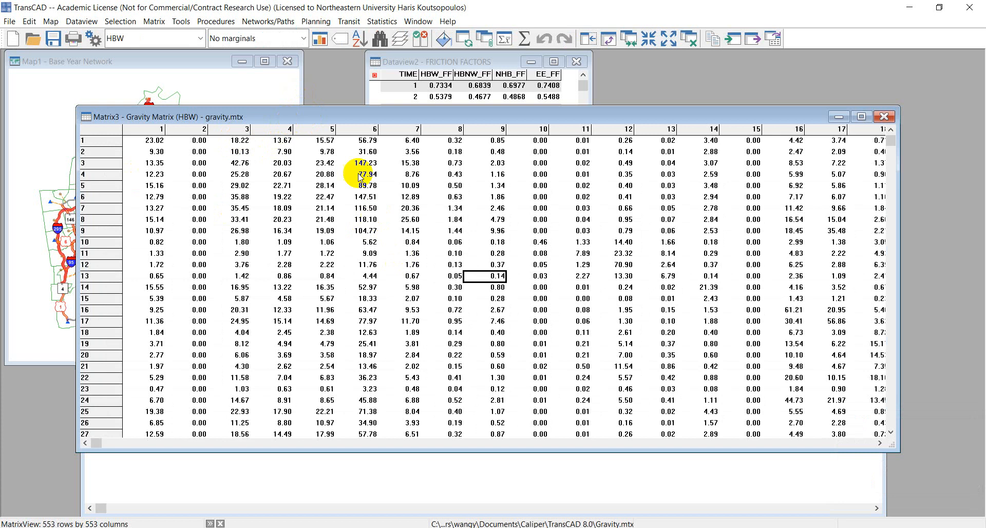
{"action": "left_click", "coordinate": [316, 22]}
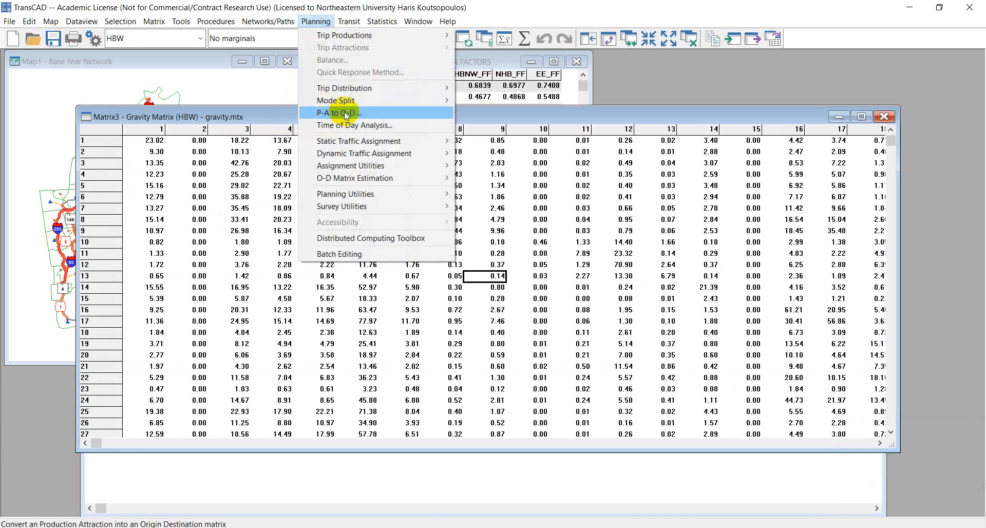
{"action": "left_click", "coordinate": [375, 114]}
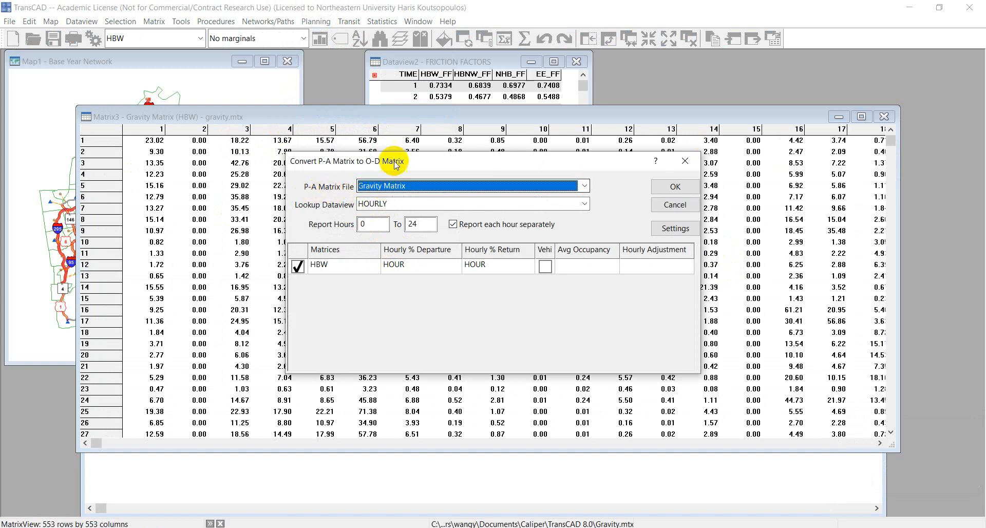
{"action": "left_click_drag", "start_coordinate": [393, 161], "coordinate": [471, 195]}
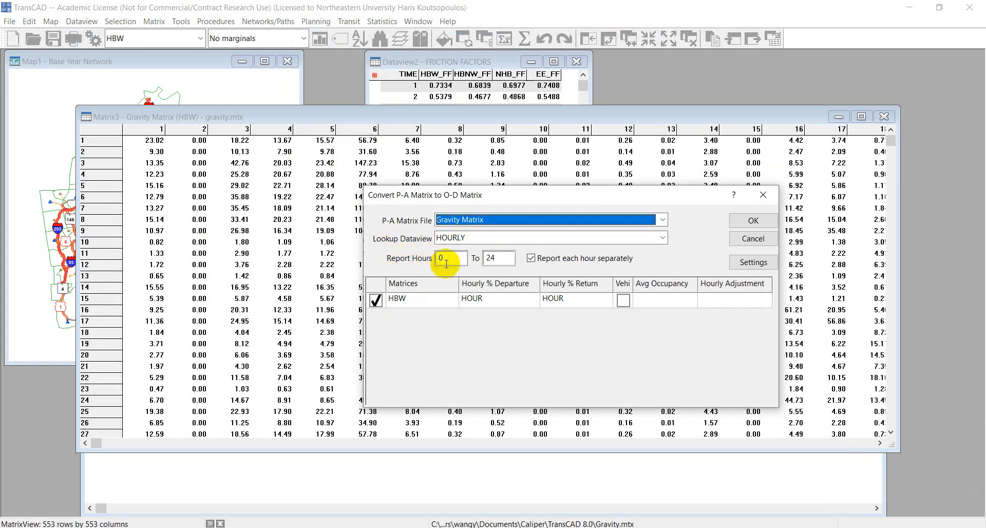
Step: Set the conversion's report hours to 17 through 18
{"action": "double_click", "coordinate": [447, 264]}
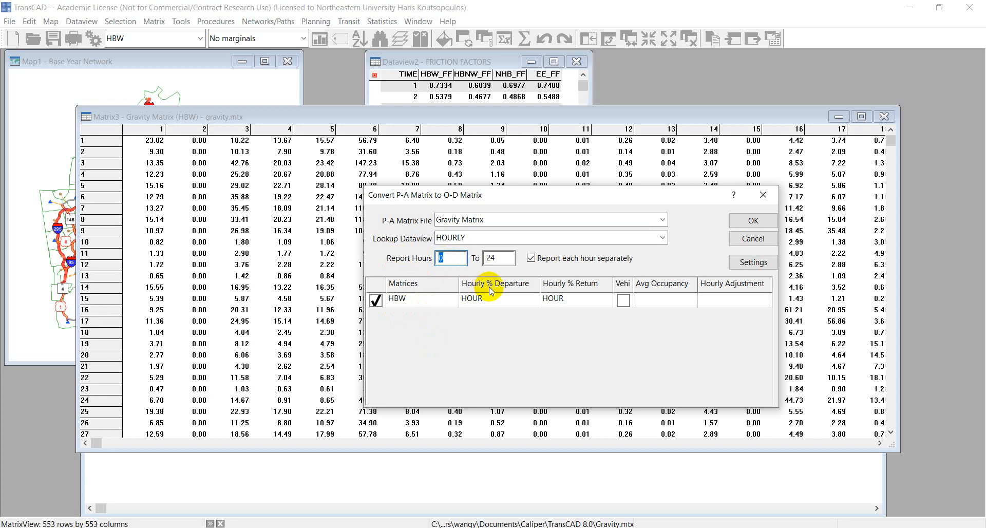
{"action": "type", "text": "17"}
{"action": "left_click", "coordinate": [499, 258]}
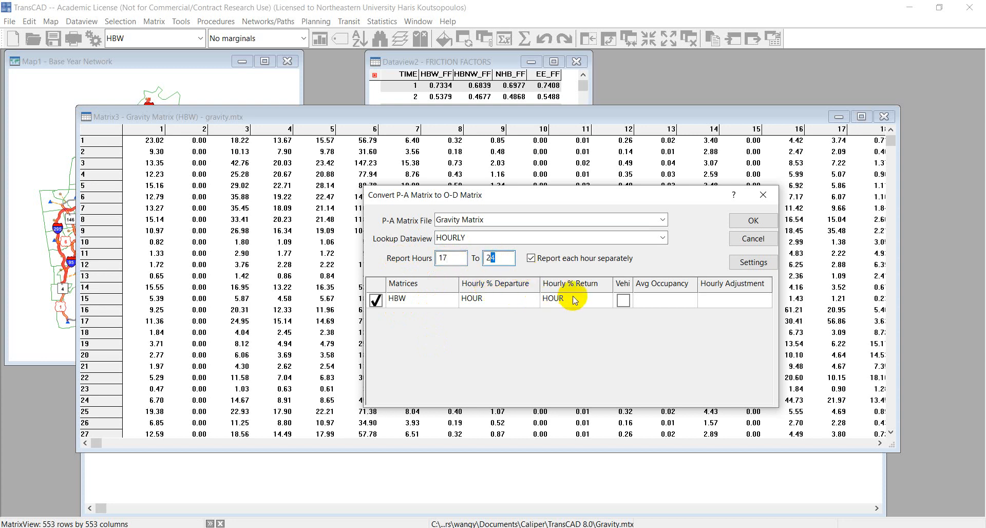
{"action": "double_click", "coordinate": [496, 258]}
{"action": "type", "text": "18"}
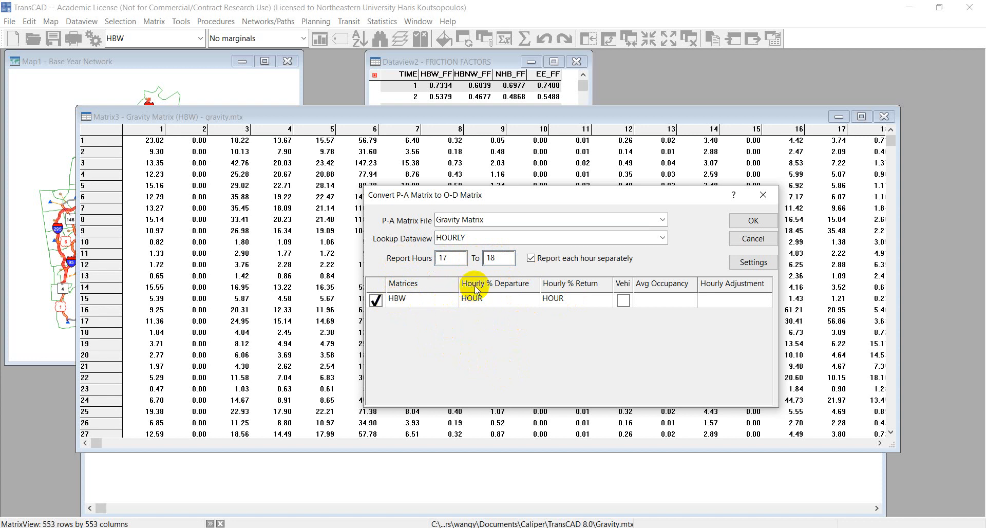
Step: Assign DEP_HBW as the hourly departure percentage for the HBW matrix, paired with RET_HBW as the hourly return percentage
{"action": "left_click", "coordinate": [475, 303]}
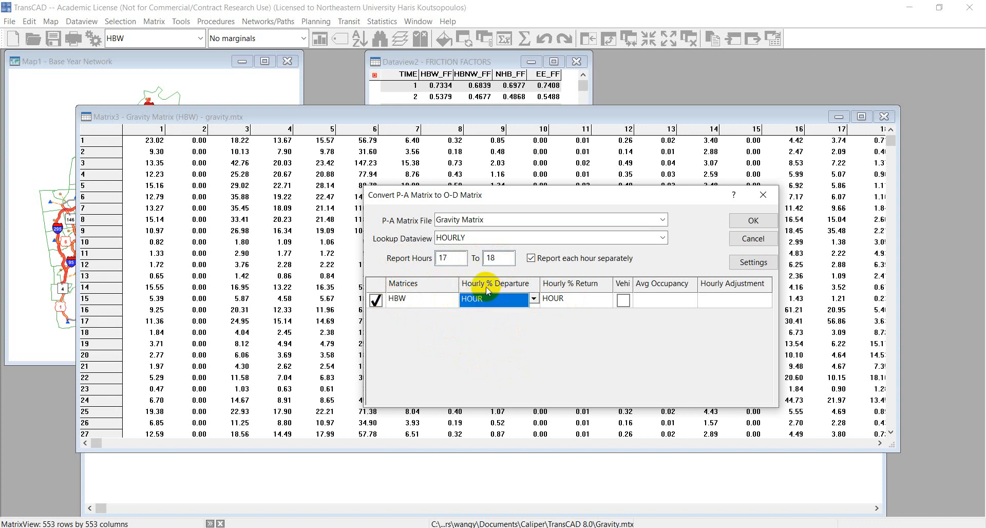
{"action": "left_click", "coordinate": [534, 299]}
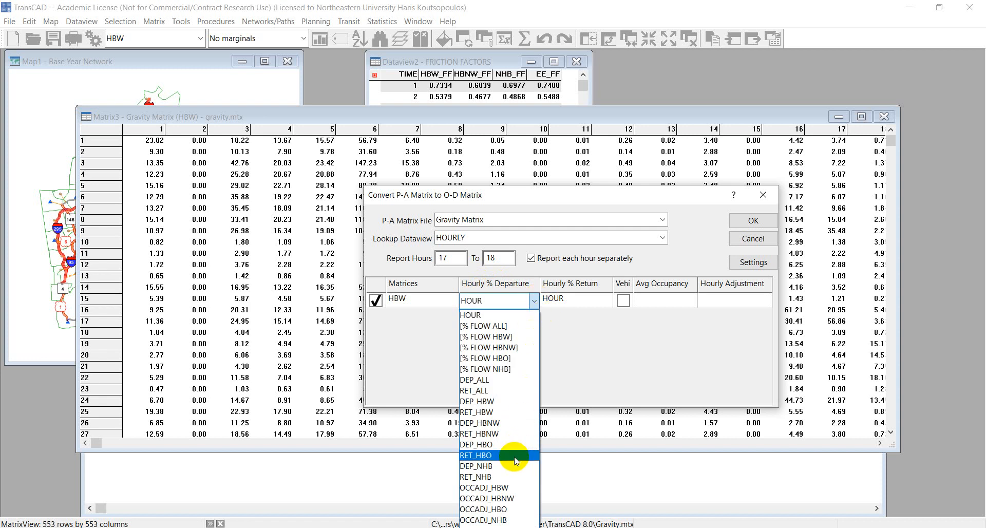
{"action": "left_click", "coordinate": [480, 402]}
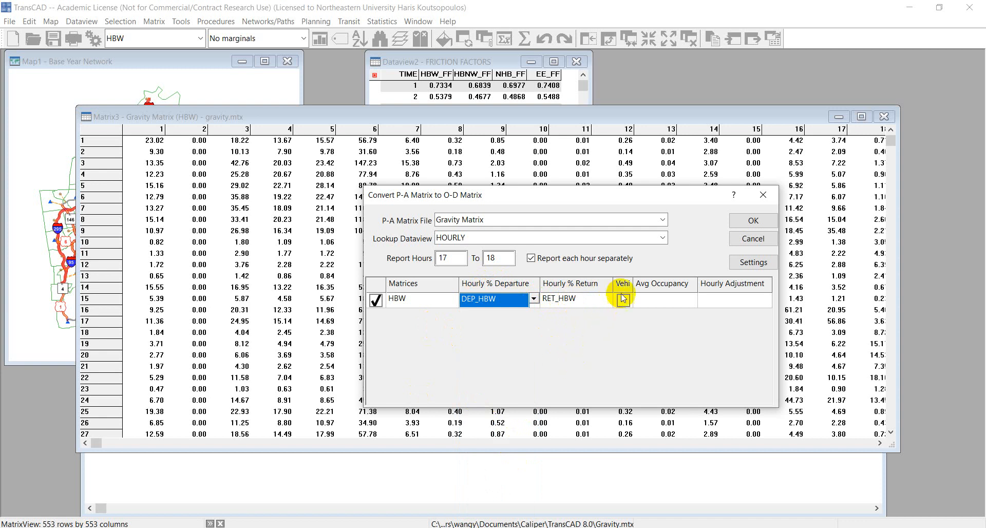
Step: Widen the conversion dialog and its Vehicle Trips? column to show the full heading, leaving vehicle trips unchecked for HBW
{"action": "left_click_drag", "start_coordinate": [634, 284], "coordinate": [656, 284]}
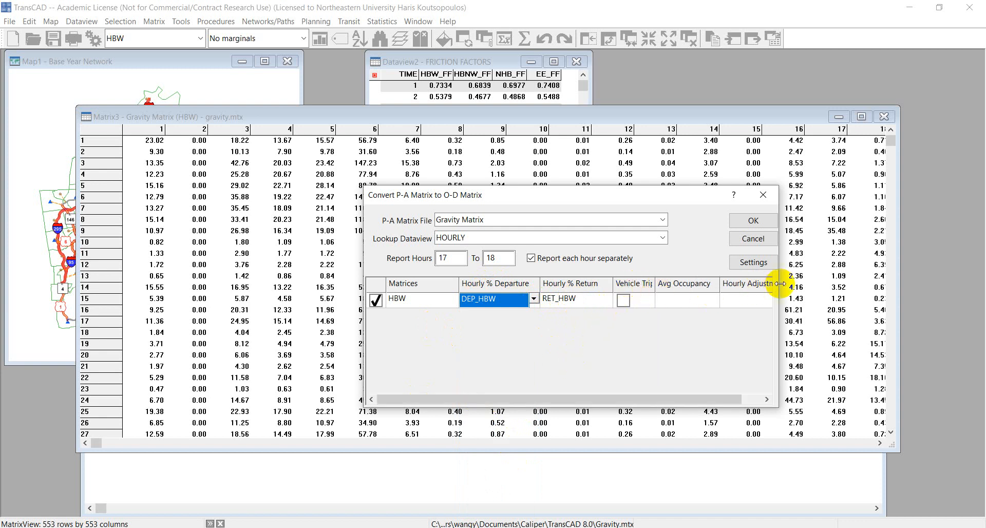
{"action": "left_click_drag", "start_coordinate": [779, 287], "coordinate": [859, 287]}
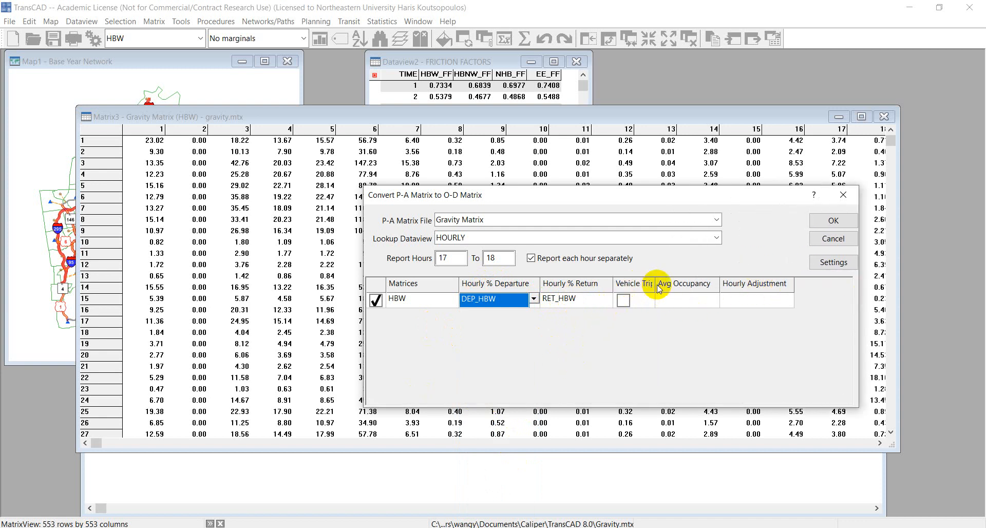
{"action": "left_click_drag", "start_coordinate": [655, 284], "coordinate": [666, 285]}
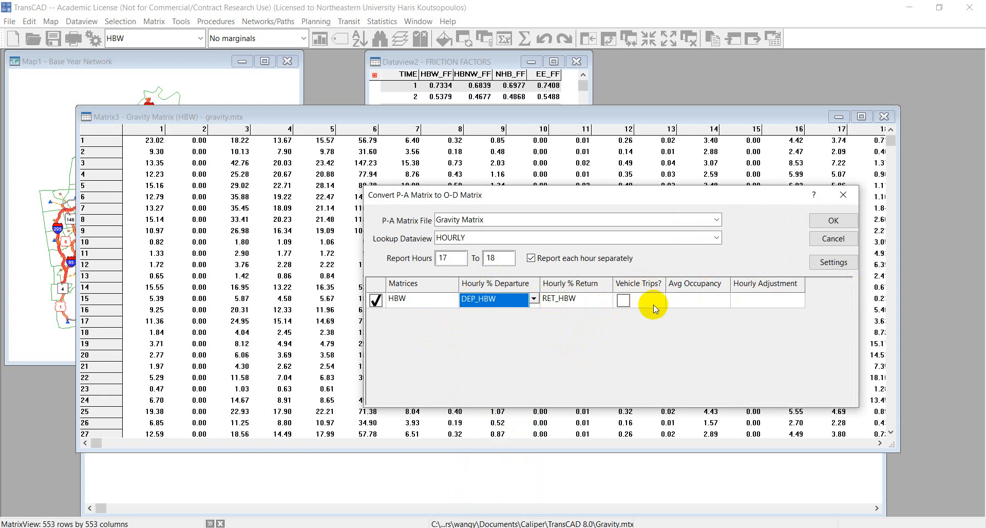
{"action": "left_click", "coordinate": [623, 301]}
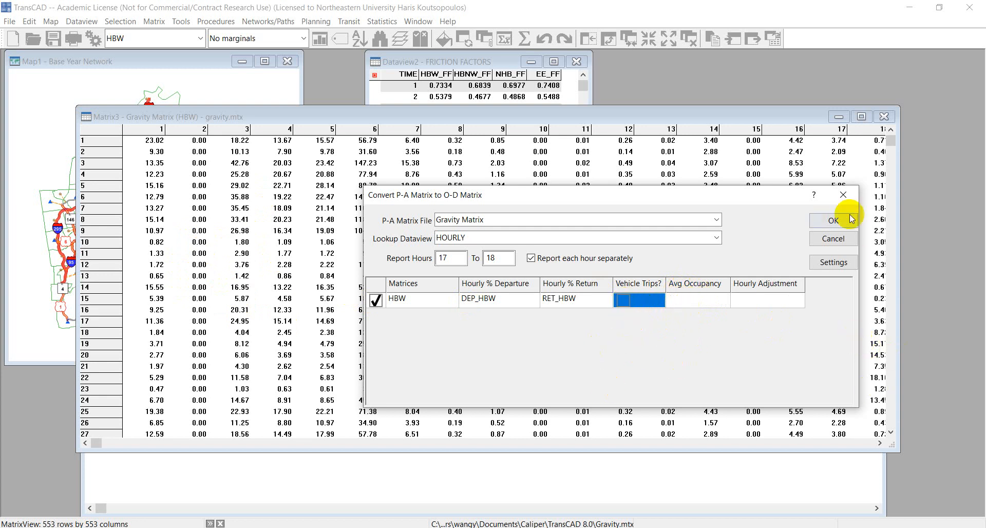
Step: Run the P-A to O-D conversion, overwriting the existing PA2OD.mtx output file, and dismiss the results summary
{"action": "left_click", "coordinate": [833, 220]}
{"action": "left_click", "coordinate": [649, 192]}
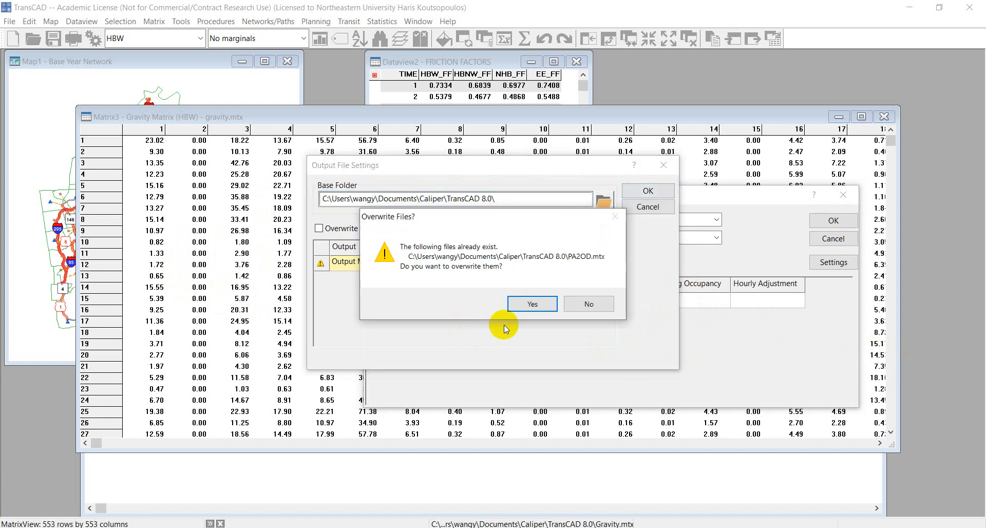
{"action": "left_click", "coordinate": [542, 304]}
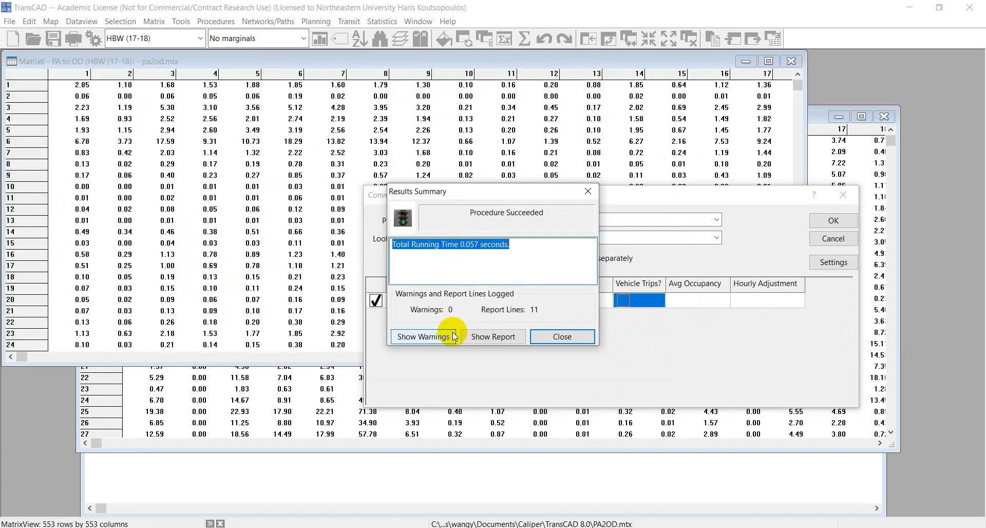
{"action": "left_click", "coordinate": [556, 337]}
Step: Minimize the FRICTION FACTORS dataview and tile the remaining open windows
{"action": "left_click_drag", "start_coordinate": [226, 61], "coordinate": [338, 179]}
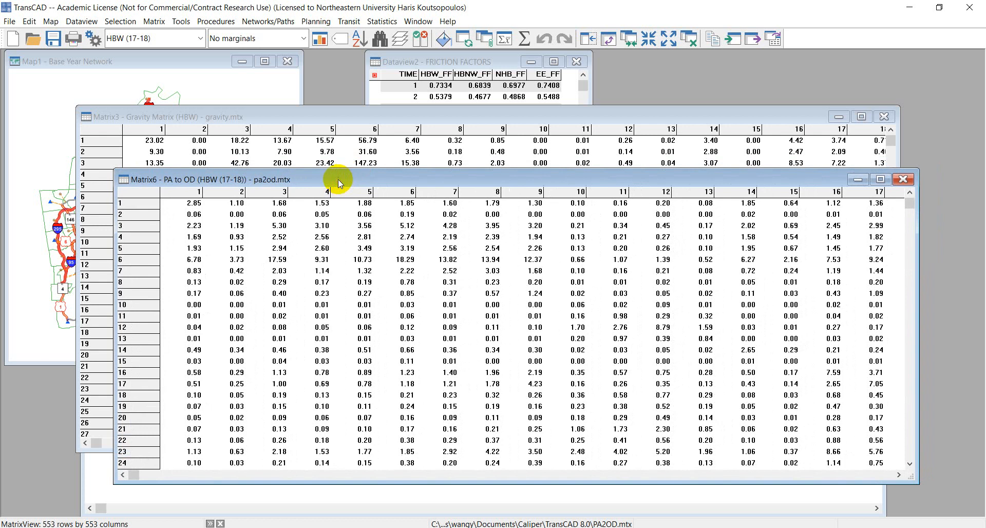
{"action": "left_click", "coordinate": [469, 59]}
{"action": "left_click", "coordinate": [531, 61]}
{"action": "left_click_drag", "start_coordinate": [414, 116], "coordinate": [441, 220]}
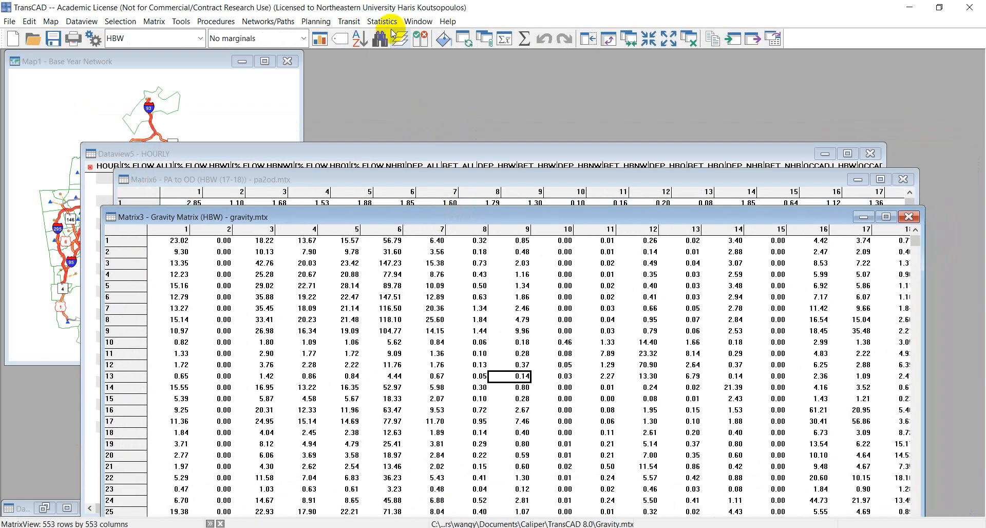
{"action": "left_click", "coordinate": [418, 21]}
{"action": "left_click", "coordinate": [427, 55]}
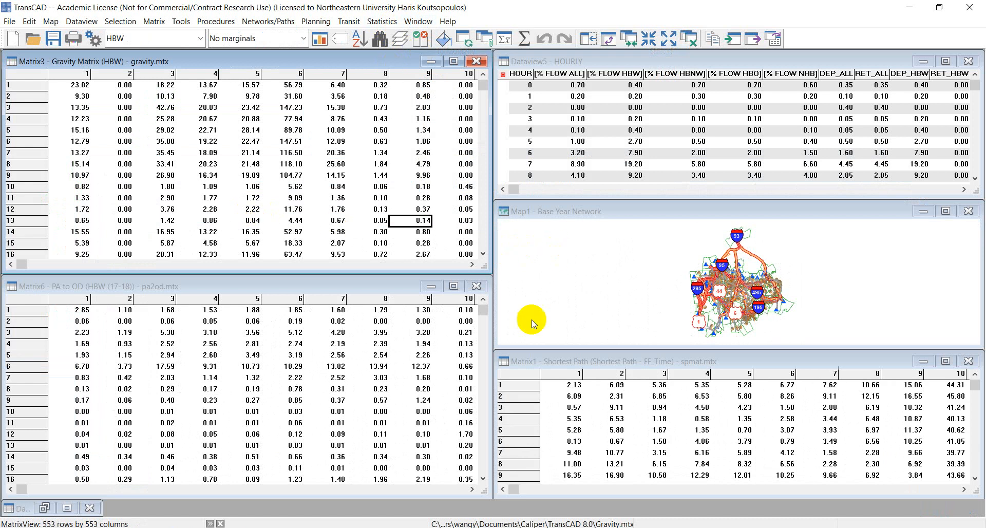
Step: Minimize the Shortest Path matrix and tile the two HBW matrices, HOURLY dataview and map again
{"action": "left_click", "coordinate": [568, 361]}
{"action": "left_click", "coordinate": [926, 364]}
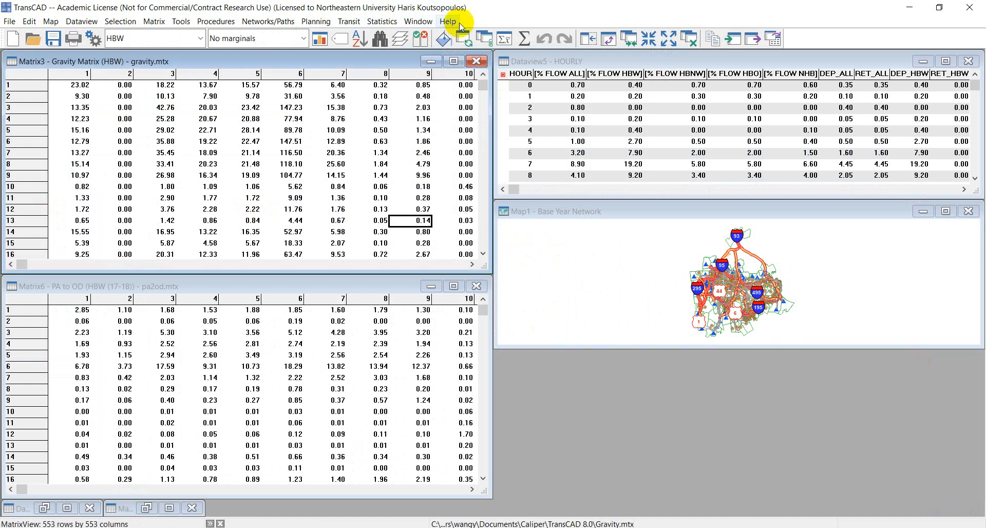
{"action": "left_click", "coordinate": [419, 22]}
{"action": "left_click", "coordinate": [427, 53]}
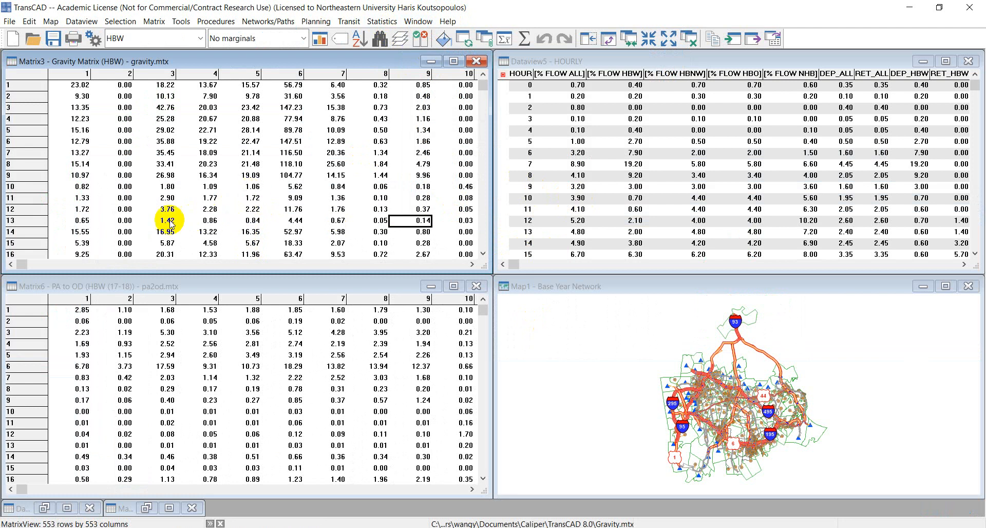
Step: Compare the cell at row 14, column 6 in the PA to OD matrix with the same cell in the HBW gravity matrix
{"action": "left_click", "coordinate": [85, 293]}
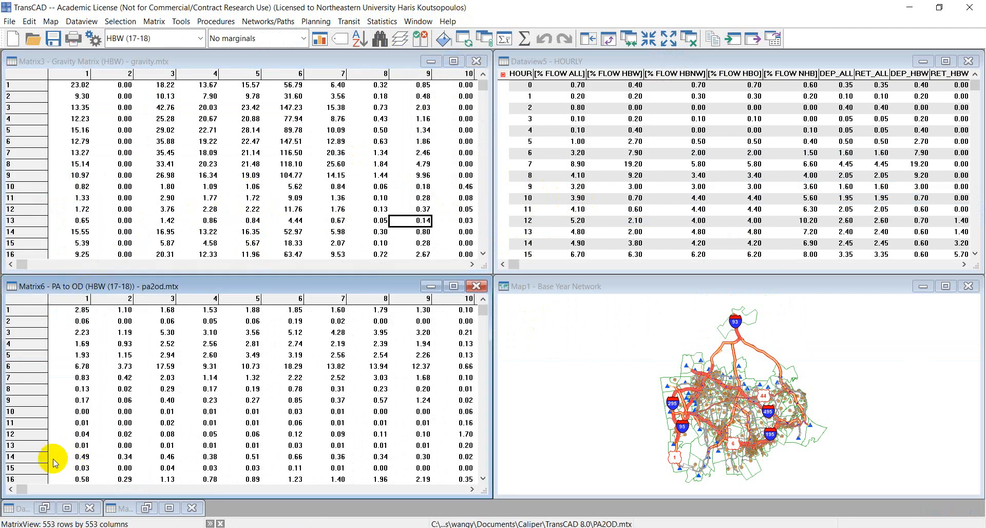
{"action": "left_click", "coordinate": [297, 457]}
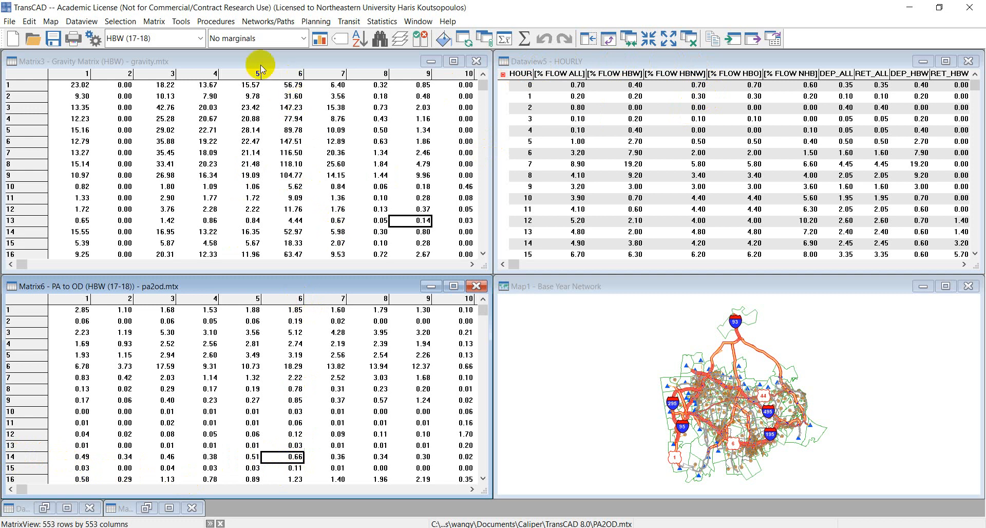
{"action": "left_click", "coordinate": [246, 63]}
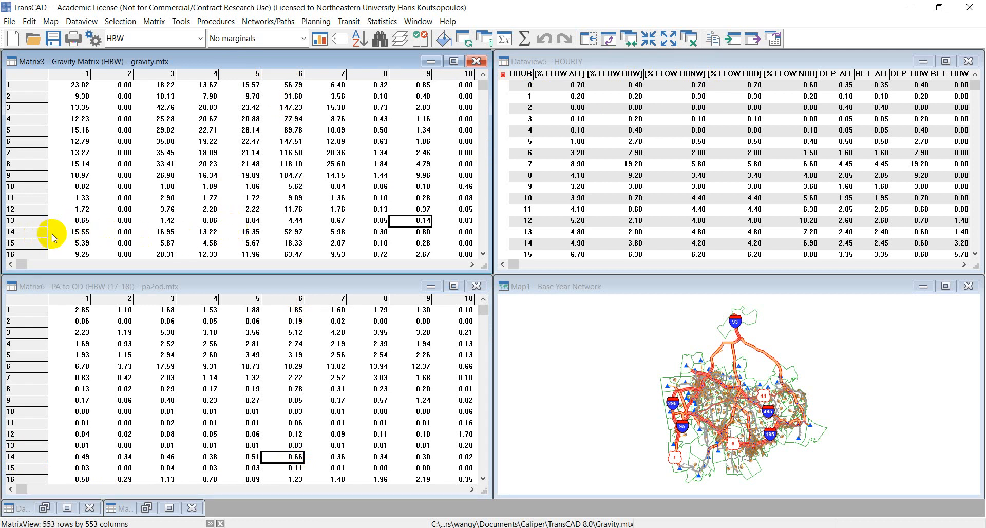
{"action": "left_click", "coordinate": [291, 232]}
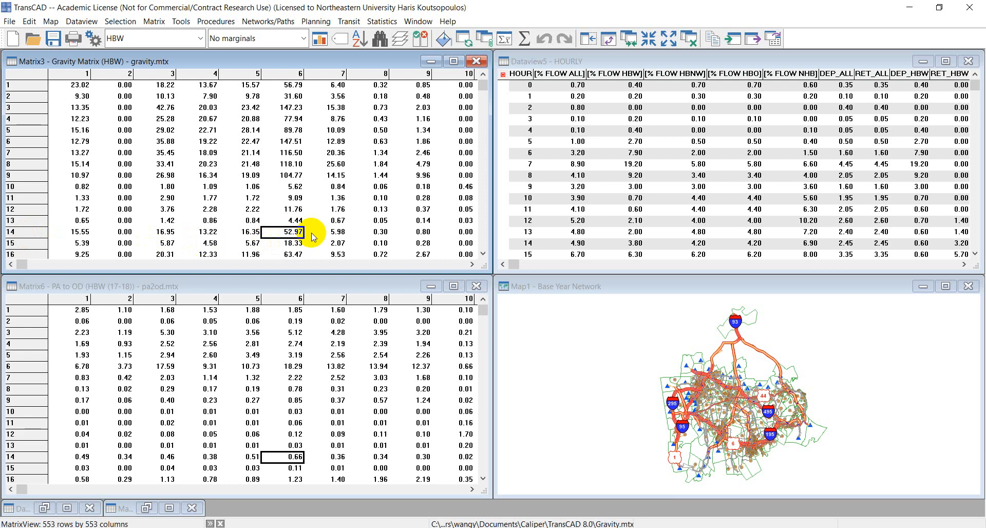
Step: Compute statistics for the HOURLY dataview and examine the sums of DEP_HBW and RET_HBW
{"action": "left_click", "coordinate": [590, 62]}
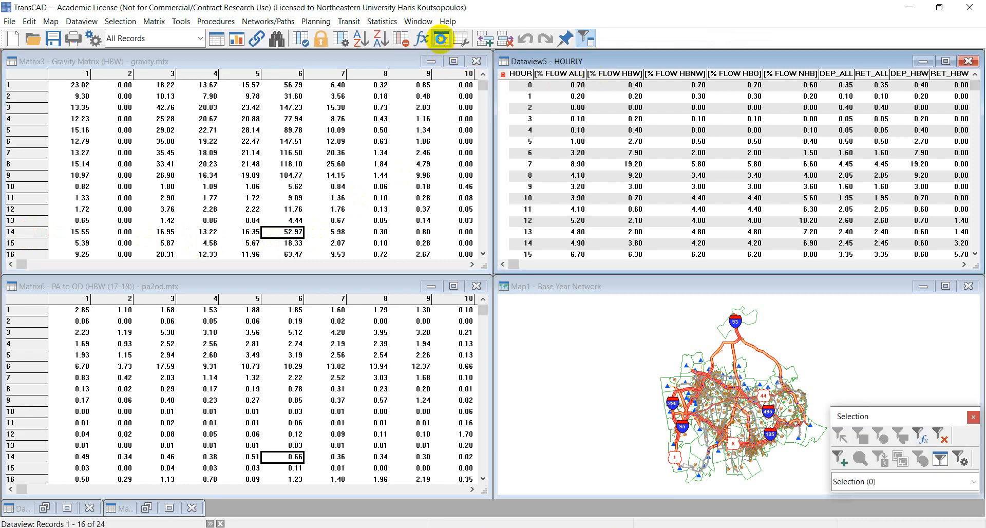
{"action": "left_click", "coordinate": [442, 39]}
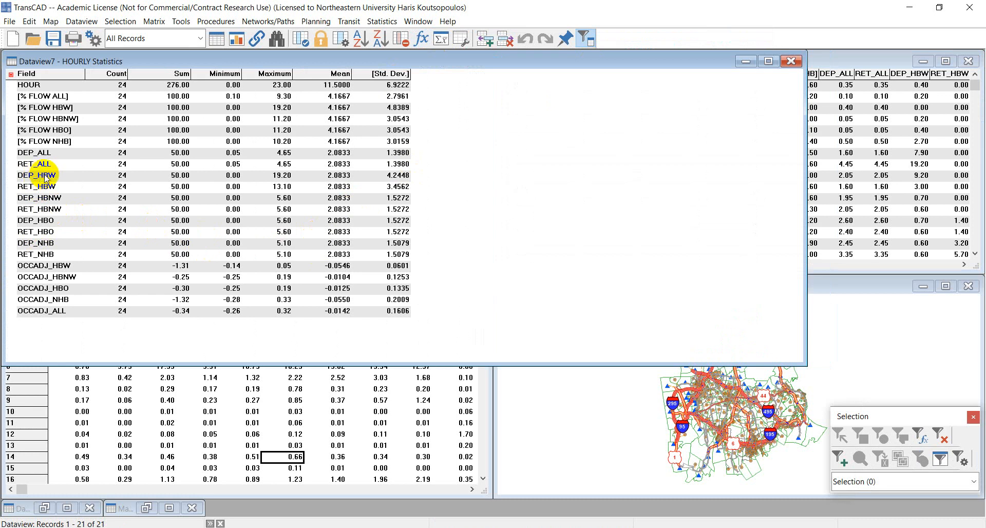
{"action": "left_click_drag", "start_coordinate": [48, 177], "coordinate": [49, 187]}
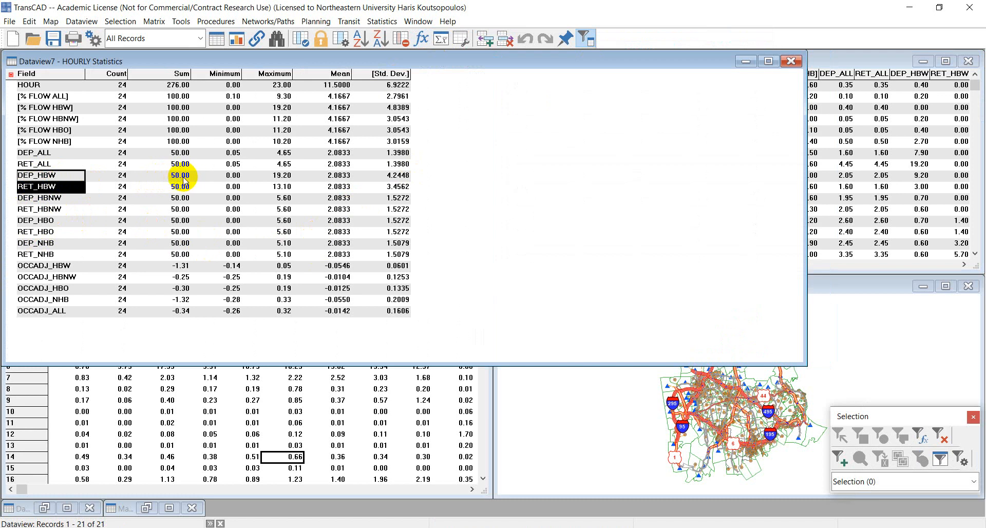
{"action": "left_click_drag", "start_coordinate": [183, 176], "coordinate": [184, 188]}
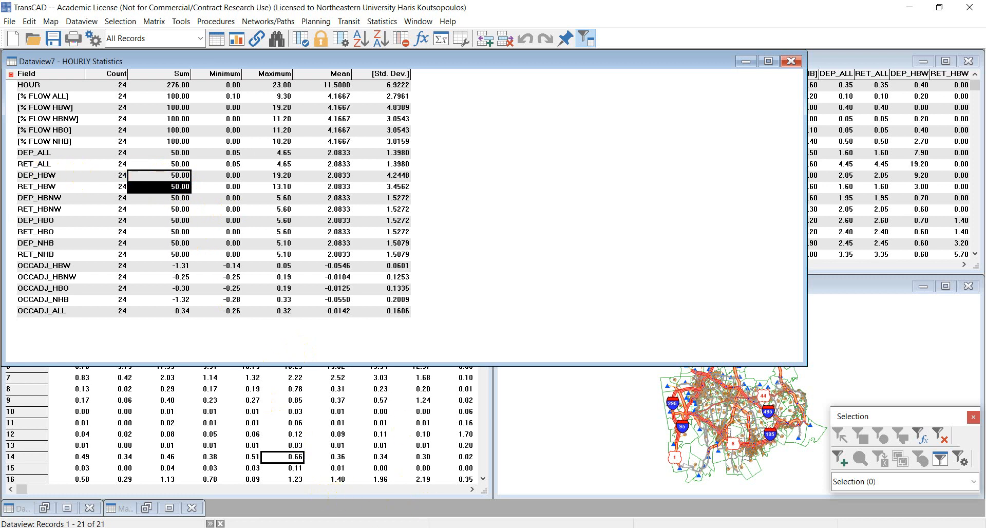
Step: Switch to the TransCAD Tutorial.pptx presentation in PowerPoint and view the Departure and Return Trips slide
{"action": "left_click", "coordinate": [354, 527]}
{"action": "left_click", "coordinate": [95, 403]}
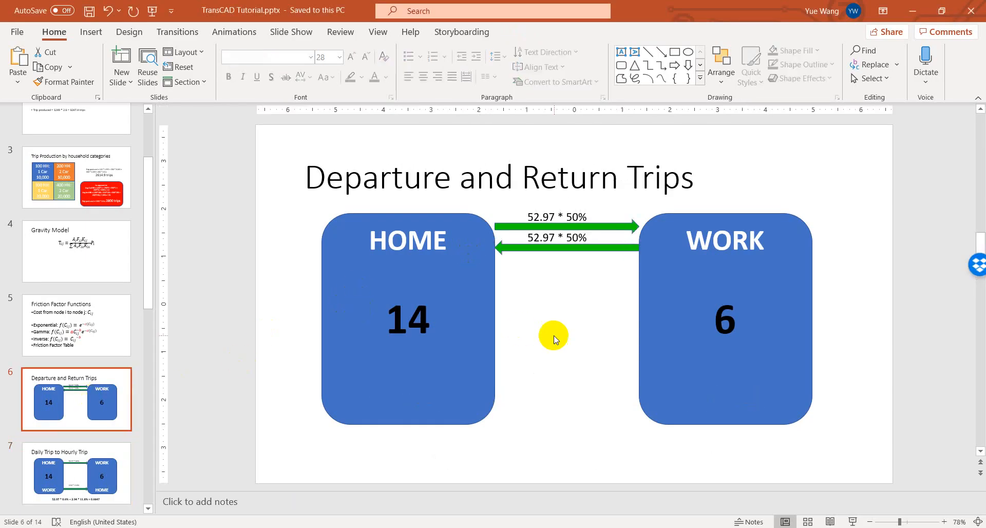